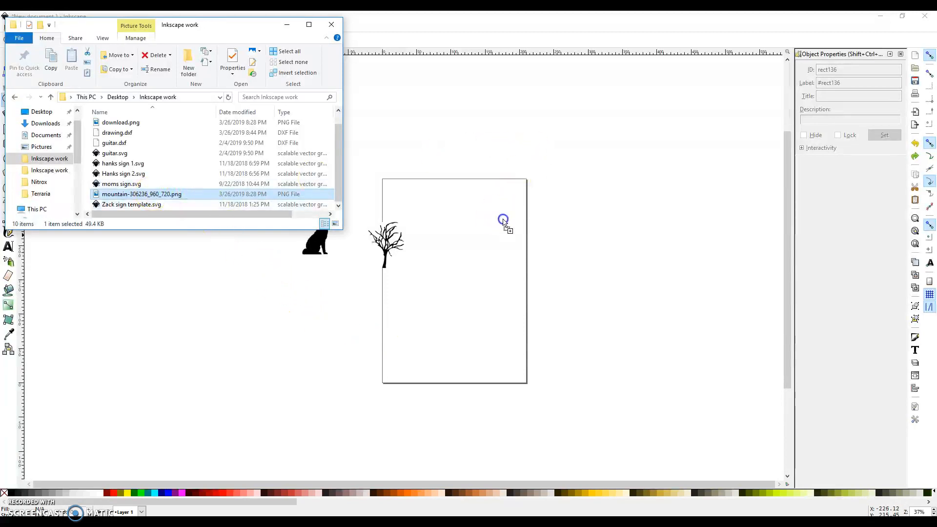
Bring the picture mountain-306236_960_720.png into the drawing, placing it over the lower part of the page.
{"action": "left_click", "coordinate": [522, 335]}
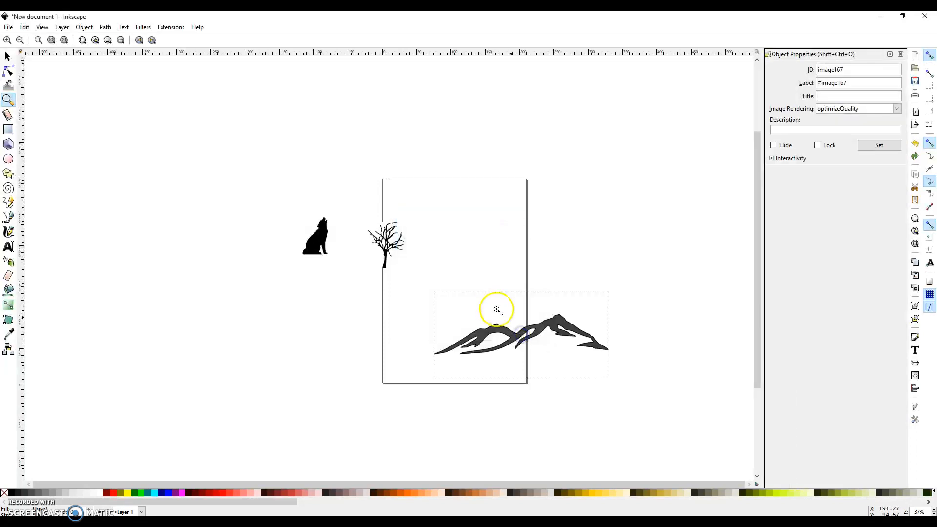
{"action": "left_click", "coordinate": [535, 288]}
{"action": "left_click", "coordinate": [452, 285]}
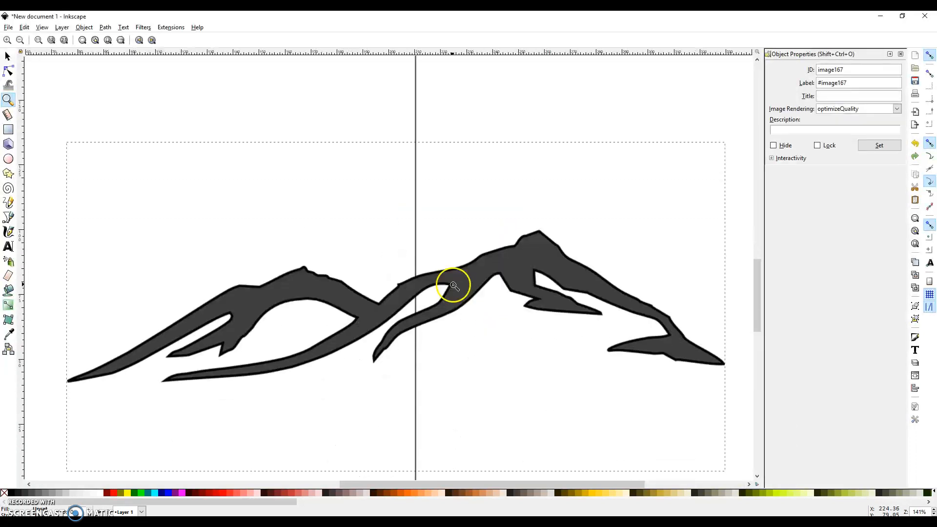
{"action": "scroll", "coordinate": [481, 271], "scroll_direction": "down", "scroll_amount": 4}
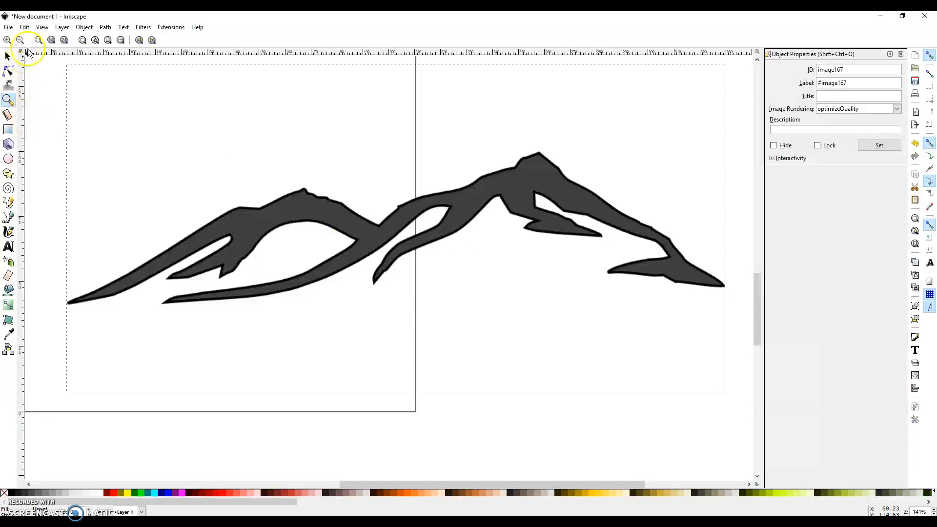
{"action": "left_click", "coordinate": [84, 27]}
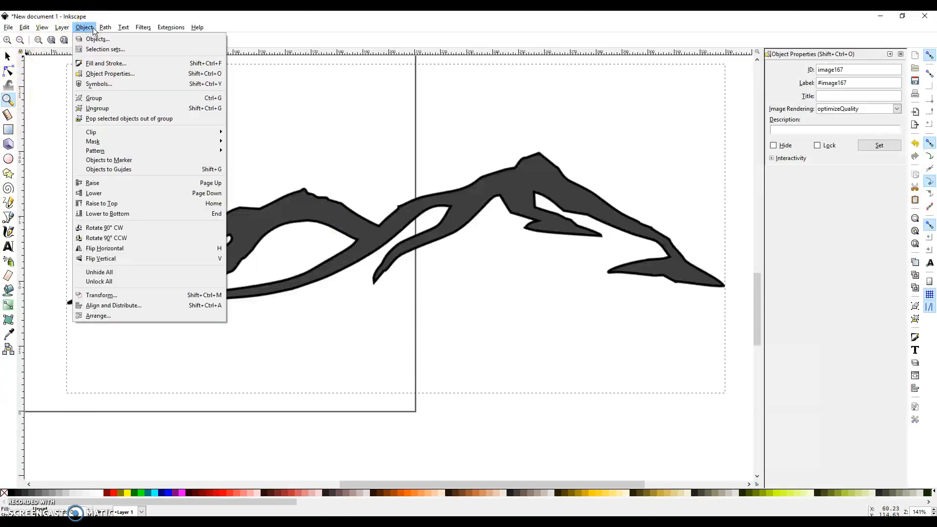
{"action": "left_click", "coordinate": [462, 175]}
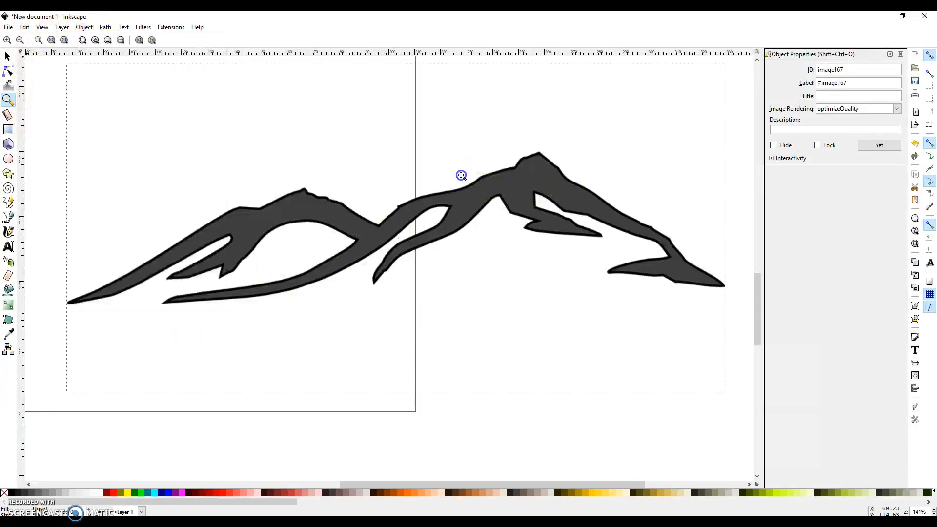
{"action": "right_click", "coordinate": [397, 165]}
{"action": "right_click", "coordinate": [397, 166]}
{"action": "right_click", "coordinate": [397, 166]}
{"action": "right_click", "coordinate": [397, 165]}
{"action": "scroll", "coordinate": [328, 150], "scroll_direction": "up", "scroll_amount": 2}
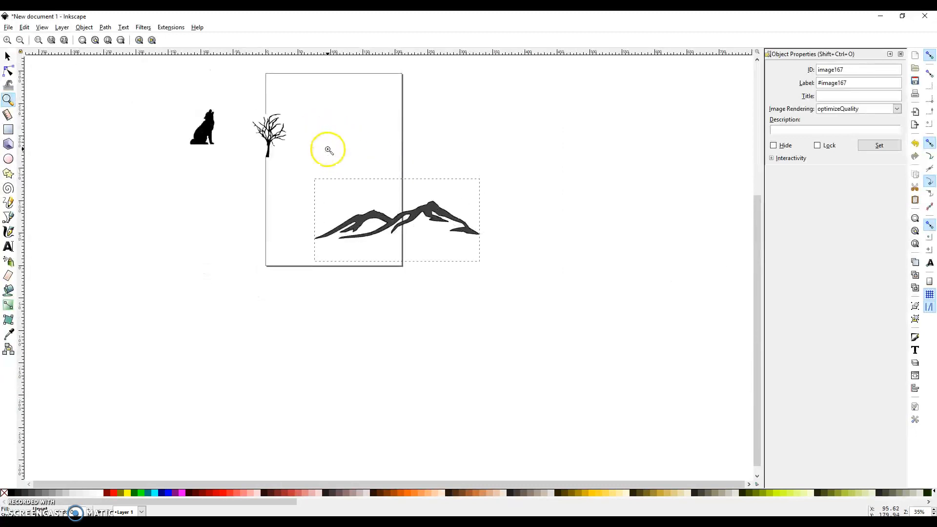
{"action": "scroll", "coordinate": [328, 149], "scroll_direction": "up", "scroll_amount": 2}
Trace the mountain bitmap into a path as a single scan with brightness cutoff at threshold 0.550.
{"action": "left_click", "coordinate": [9, 57]}
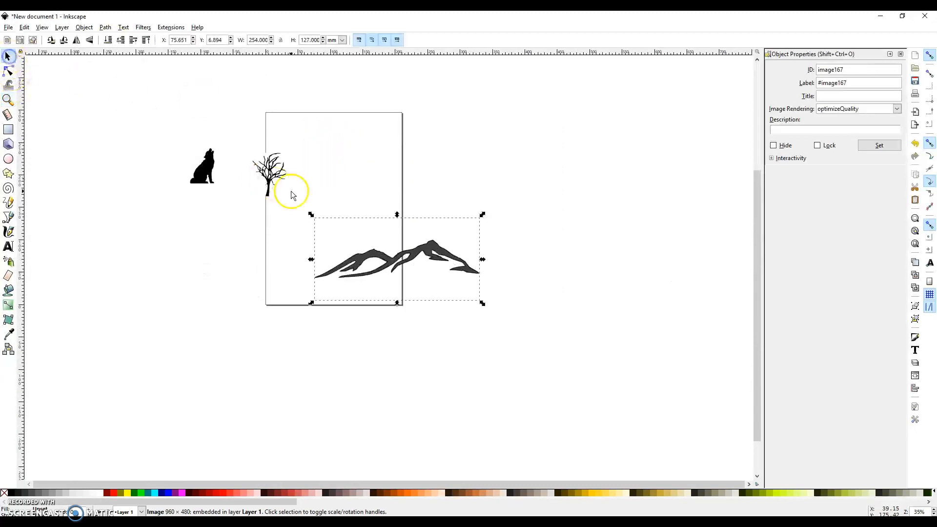
{"action": "left_click", "coordinate": [105, 27]}
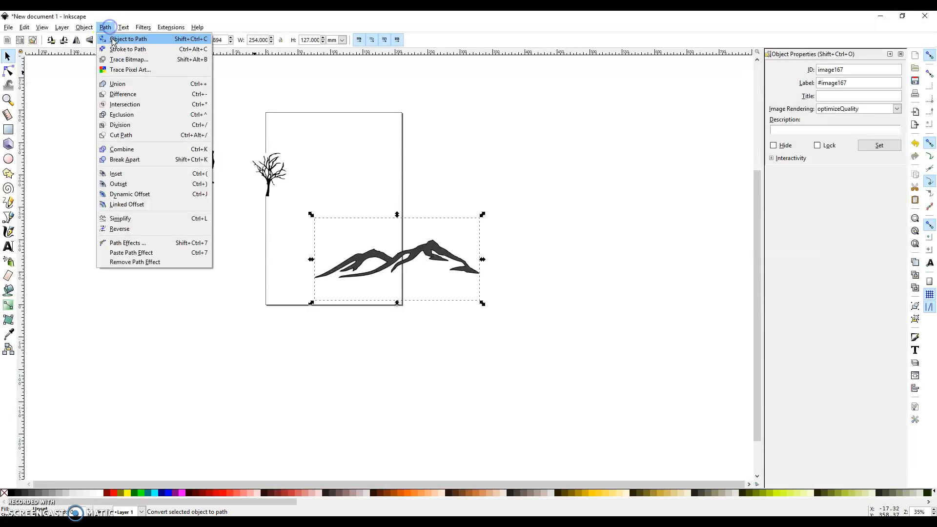
{"action": "left_click", "coordinate": [130, 64]}
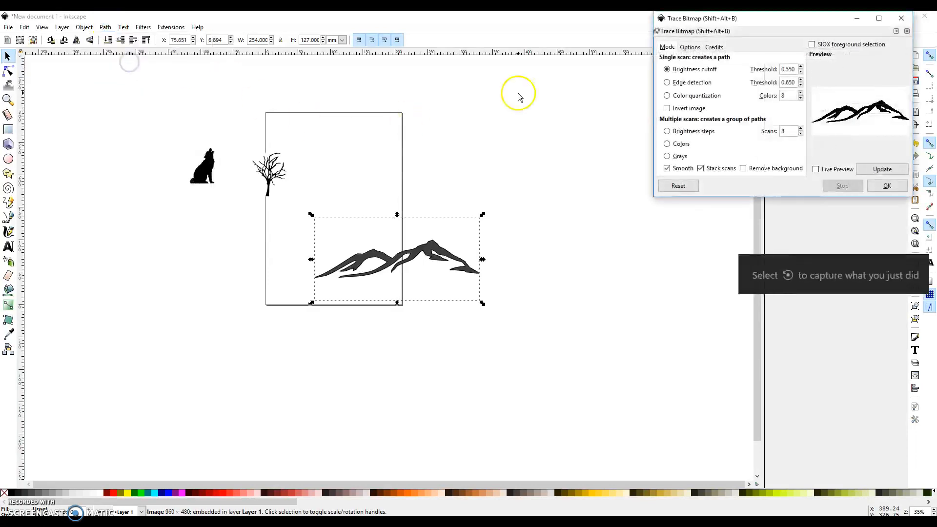
{"action": "left_click_drag", "start_coordinate": [755, 23], "coordinate": [579, 56]}
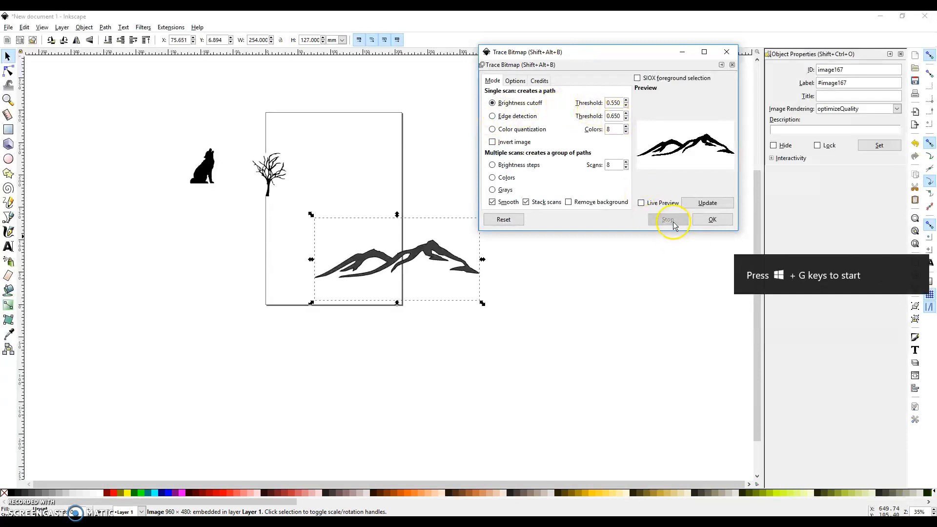
{"action": "left_click", "coordinate": [713, 220]}
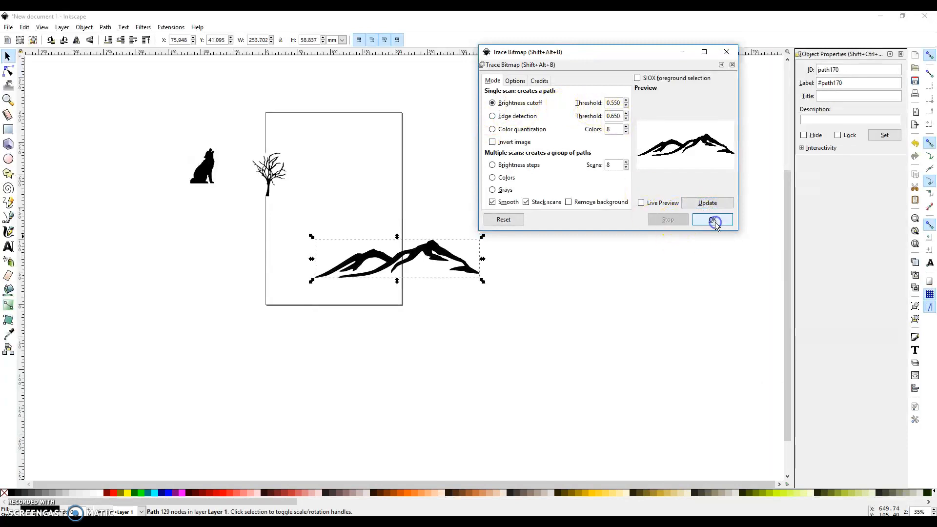
Move the traced mountain path below the page and cut the original mountain bitmap out of the drawing.
{"action": "mouse_move", "coordinate": [438, 269]}
{"action": "left_mouse_down"}
{"action": "mouse_move", "coordinate": [429, 256]}
{"action": "mouse_move", "coordinate": [417, 331]}
{"action": "left_mouse_up"}
{"action": "left_click", "coordinate": [416, 266]}
{"action": "right_click", "coordinate": [406, 260]}
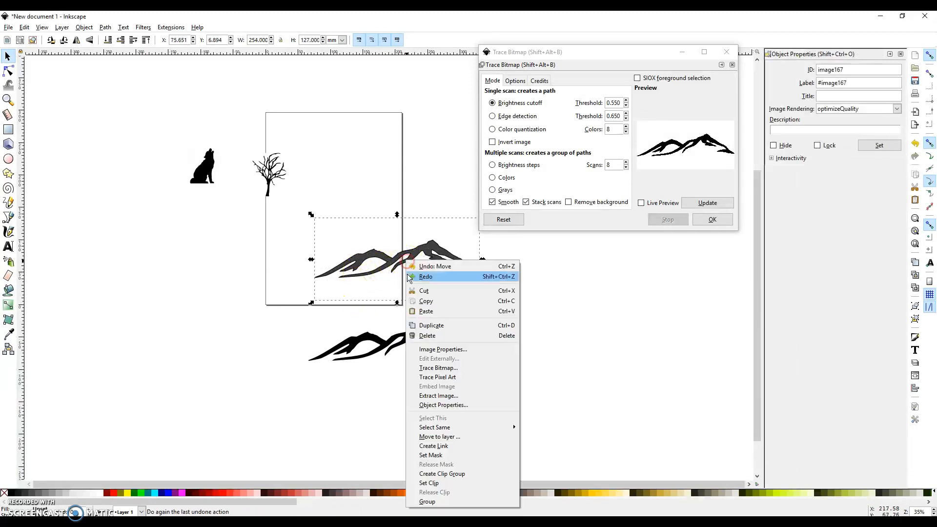
{"action": "left_click", "coordinate": [427, 291]}
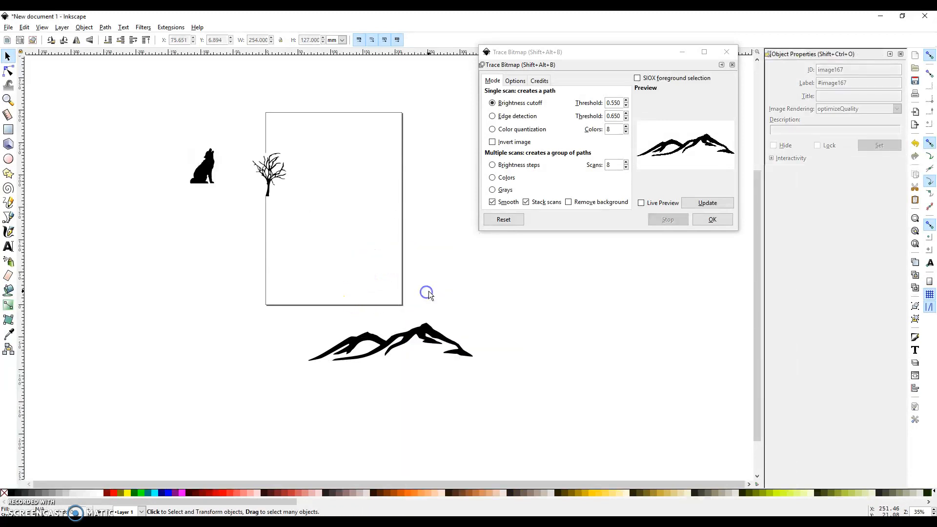
Trace the tree bitmap into a path using brightness cutoff at threshold 0.550, refreshing the trace preview first.
{"action": "left_click", "coordinate": [277, 182]}
{"action": "left_click", "coordinate": [708, 203]}
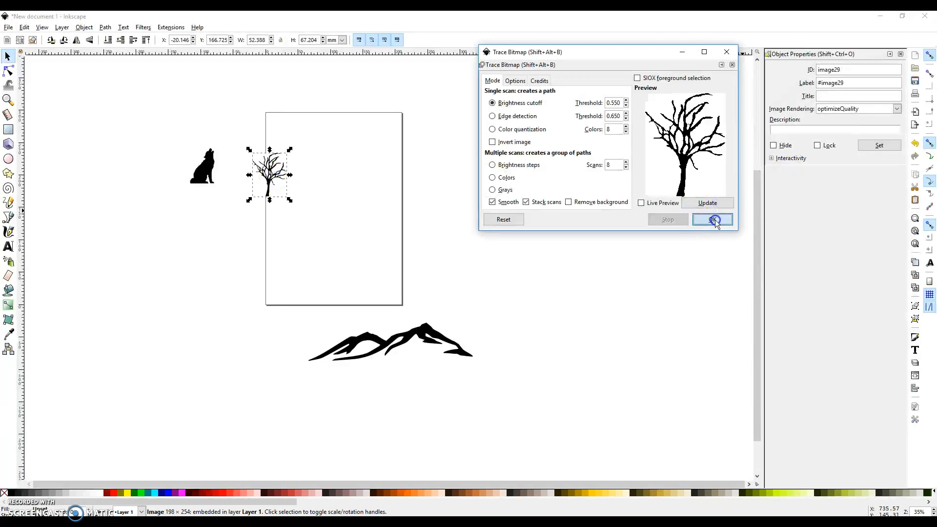
{"action": "left_click", "coordinate": [712, 220]}
Move the traced tree onto the middle of the page and cut out the original tree bitmap.
{"action": "left_click_drag", "start_coordinate": [276, 185], "coordinate": [330, 239]}
{"action": "left_click", "coordinate": [278, 198]}
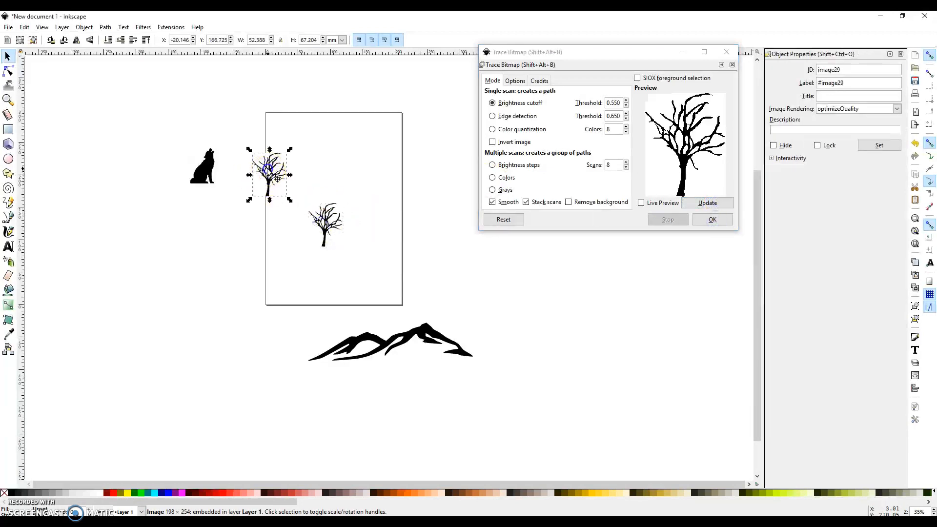
{"action": "right_click", "coordinate": [268, 169]}
{"action": "left_click", "coordinate": [289, 199]}
Refresh the preview for the wolf bitmap and trace it into a path with brightness cutoff at threshold 0.550.
{"action": "left_click", "coordinate": [208, 171]}
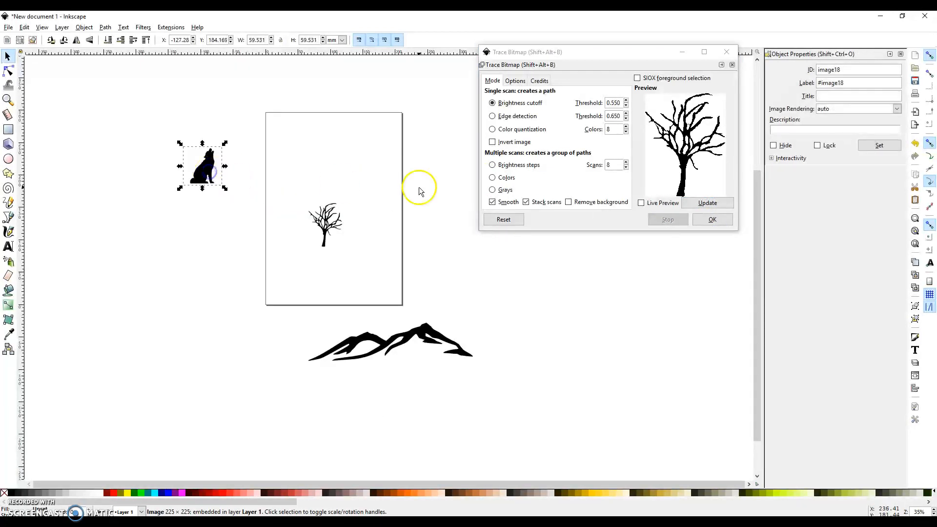
{"action": "left_click", "coordinate": [709, 203]}
{"action": "left_click", "coordinate": [713, 219]}
Move the traced wolf below its original, cut the original wolf bitmap and close the Trace Bitmap dialog.
{"action": "left_click_drag", "start_coordinate": [208, 169], "coordinate": [202, 214]}
{"action": "left_click", "coordinate": [208, 167]}
{"action": "right_click", "coordinate": [210, 167]}
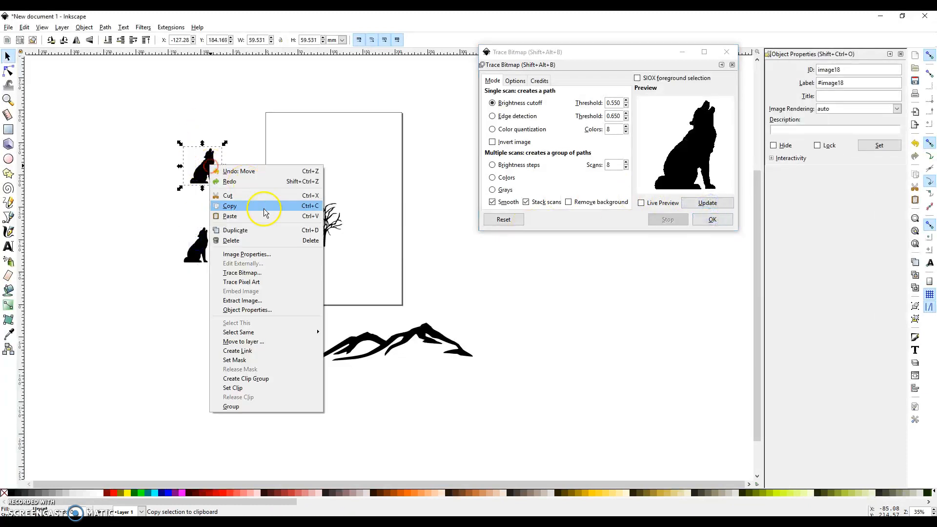
{"action": "left_click", "coordinate": [243, 196]}
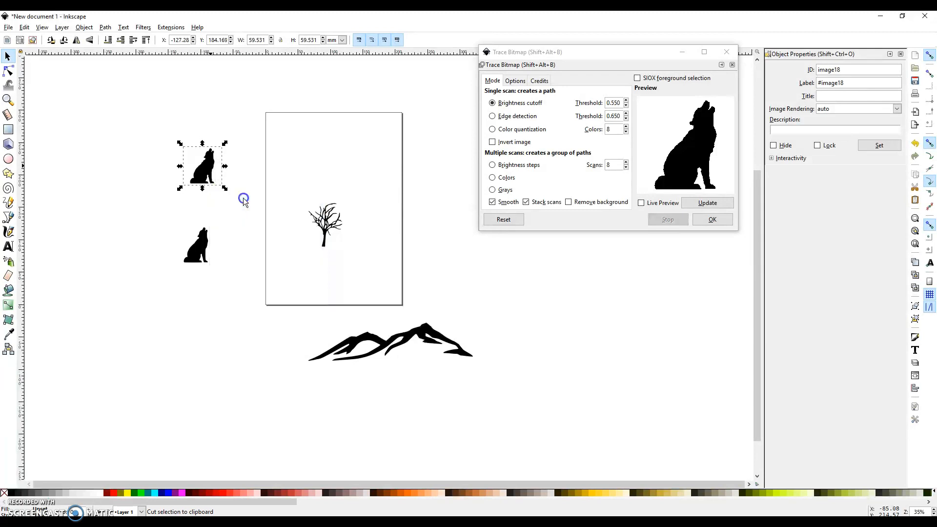
{"action": "left_click", "coordinate": [728, 51]}
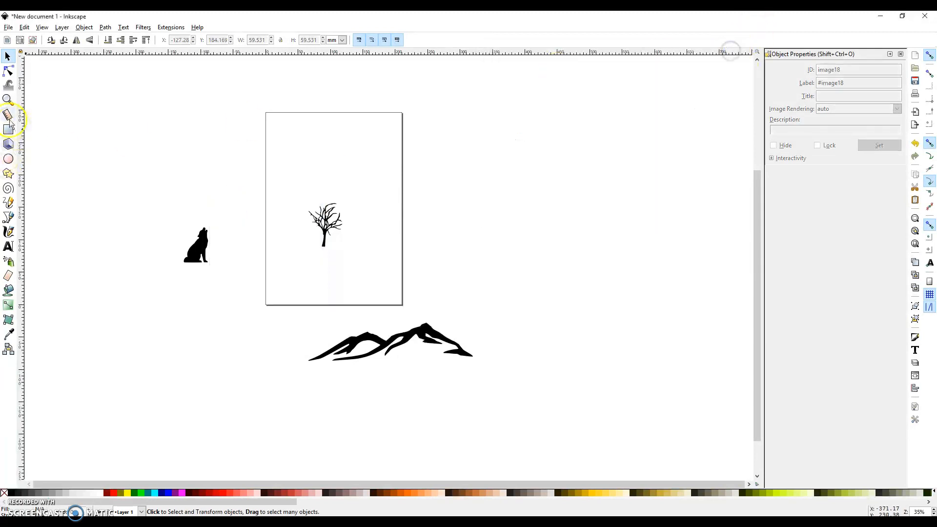
Examine the path nodes of the traced wolf, tree and mountain shapes with the node editing tool.
{"action": "left_click", "coordinate": [7, 69]}
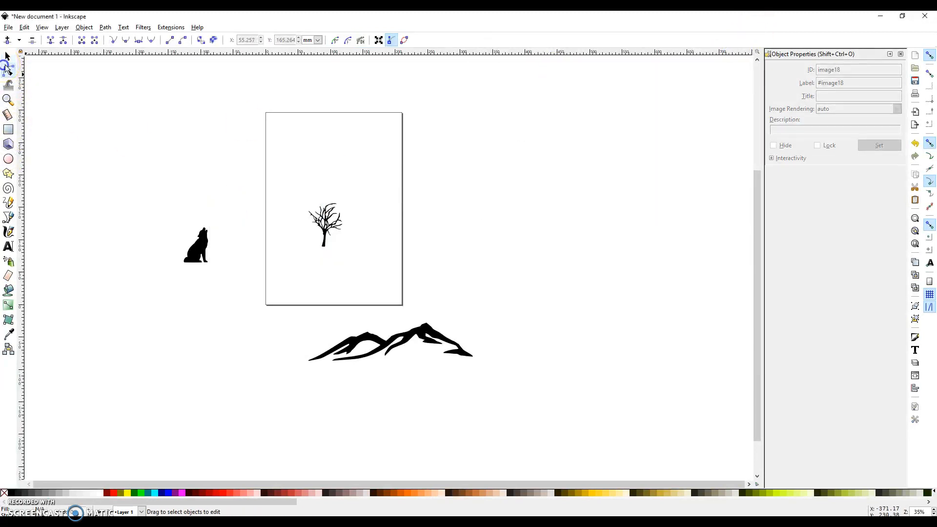
{"action": "left_click", "coordinate": [196, 247]}
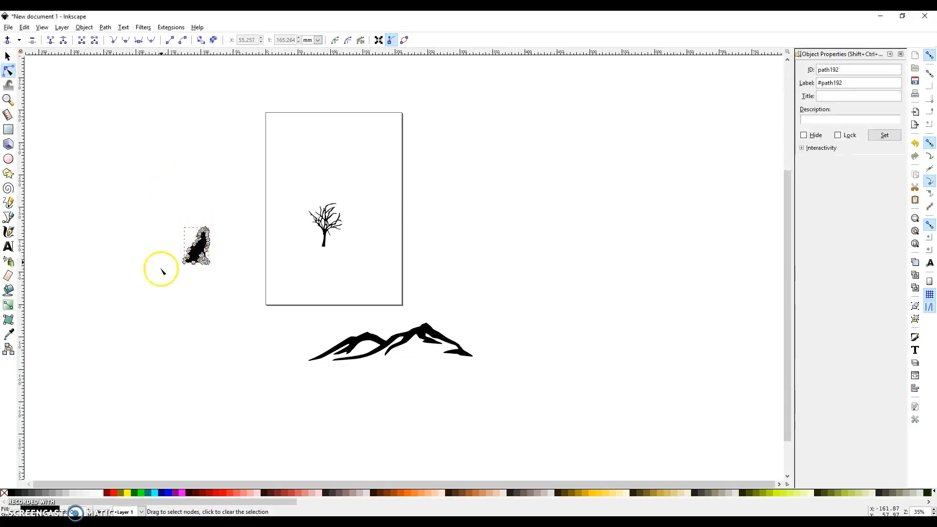
{"action": "scroll", "coordinate": [204, 251], "scroll_direction": "down", "scroll_amount": 2}
{"action": "scroll", "coordinate": [204, 251], "scroll_direction": "up", "scroll_amount": 3}
{"action": "scroll", "coordinate": [204, 251], "scroll_direction": "down", "scroll_amount": 1}
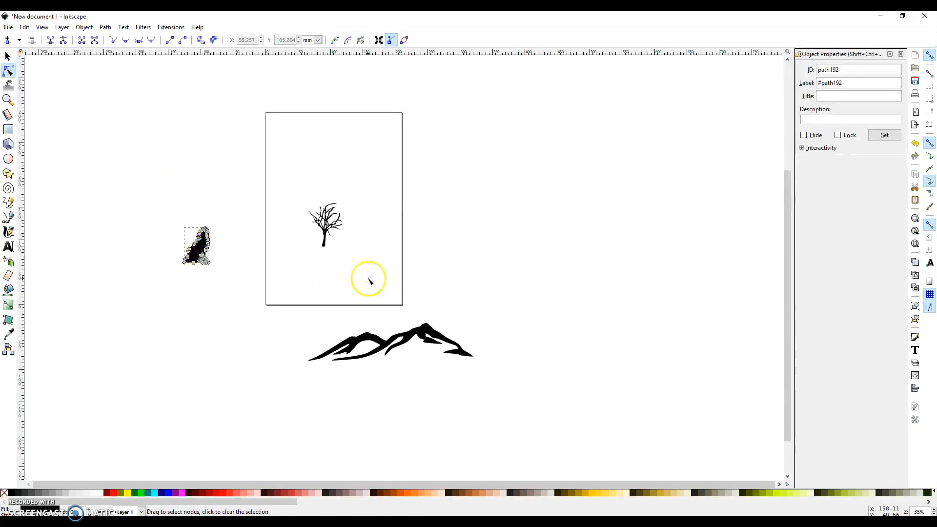
{"action": "left_click", "coordinate": [324, 235]}
{"action": "left_click", "coordinate": [397, 348]}
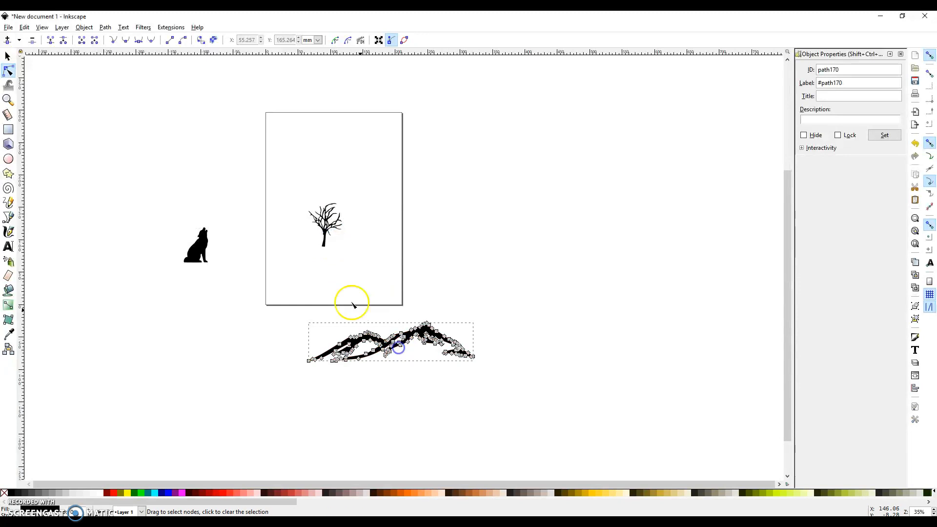
{"action": "left_click", "coordinate": [324, 297]}
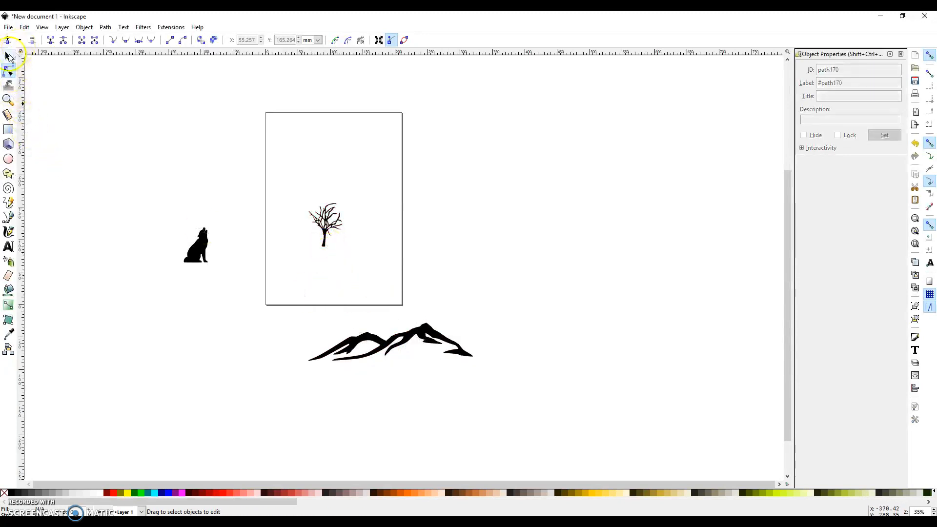
{"action": "left_click", "coordinate": [391, 352]}
{"action": "left_click", "coordinate": [353, 303]}
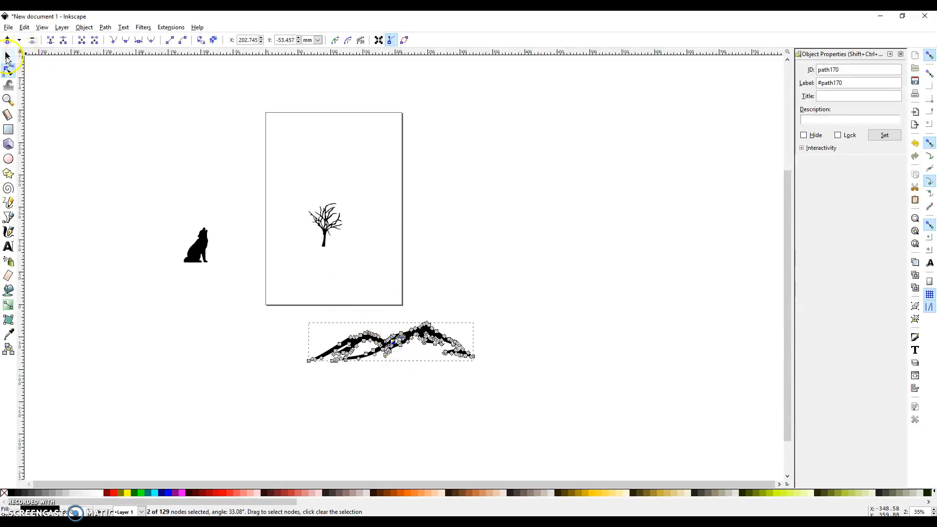
Move the mountain path to the upper part of the page and enlarge it to about 324 × 139 mm.
{"action": "left_click", "coordinate": [8, 56]}
{"action": "left_click_drag", "start_coordinate": [389, 351], "coordinate": [319, 169]}
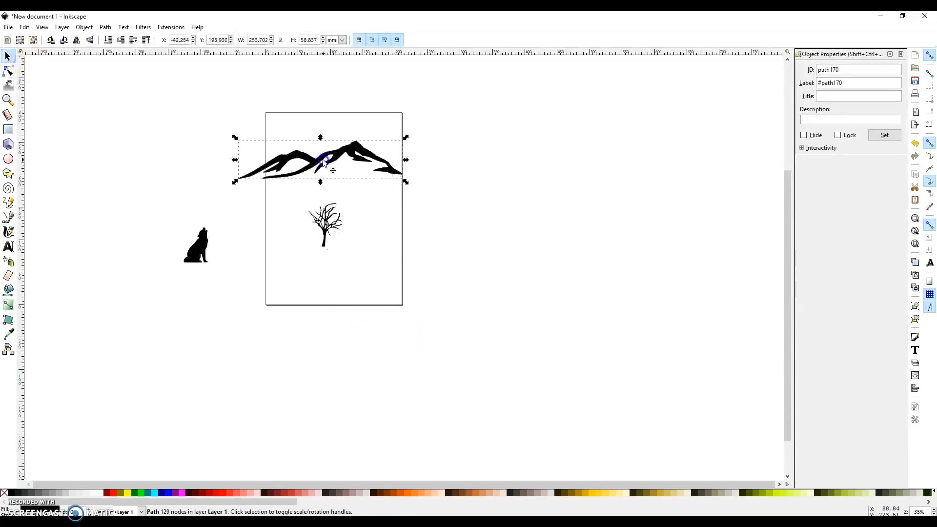
{"action": "left_click_drag", "start_coordinate": [234, 143], "coordinate": [191, 85]}
{"action": "left_click_drag", "start_coordinate": [345, 115], "coordinate": [368, 153]}
Enlarge the tree path and place it over the lower slope at the mountain's right end.
{"action": "left_click", "coordinate": [322, 215]}
{"action": "left_click_drag", "start_coordinate": [305, 201], "coordinate": [265, 145]}
{"action": "left_click_drag", "start_coordinate": [305, 226], "coordinate": [396, 189]}
Enlarge the wolf to about 56 × 75 mm and place it at the foot of the smaller, left mountain peak.
{"action": "left_click_drag", "start_coordinate": [198, 251], "coordinate": [271, 247]}
{"action": "left_click_drag", "start_coordinate": [297, 279], "coordinate": [298, 261]}
{"action": "left_click_drag", "start_coordinate": [309, 222], "coordinate": [319, 224]}
{"action": "left_click", "coordinate": [341, 253]}
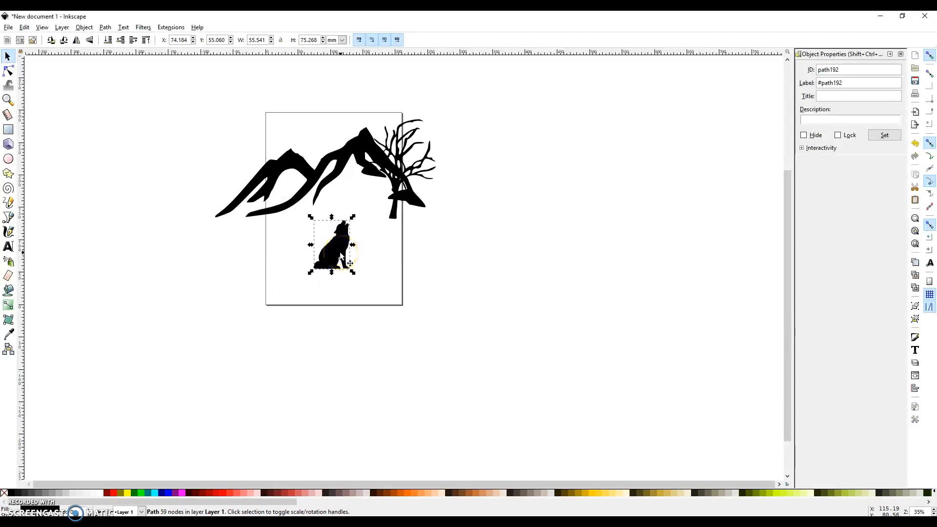
{"action": "left_click_drag", "start_coordinate": [337, 260], "coordinate": [286, 209]}
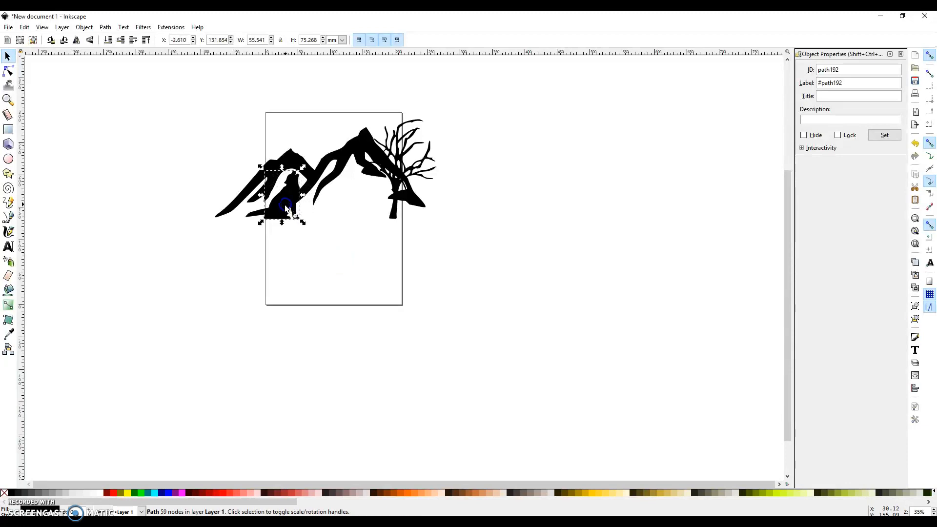
Select the mountain, wolf and tree paths together and show the nodes of all three.
{"action": "scroll", "coordinate": [348, 264], "scroll_direction": "up", "scroll_amount": 4}
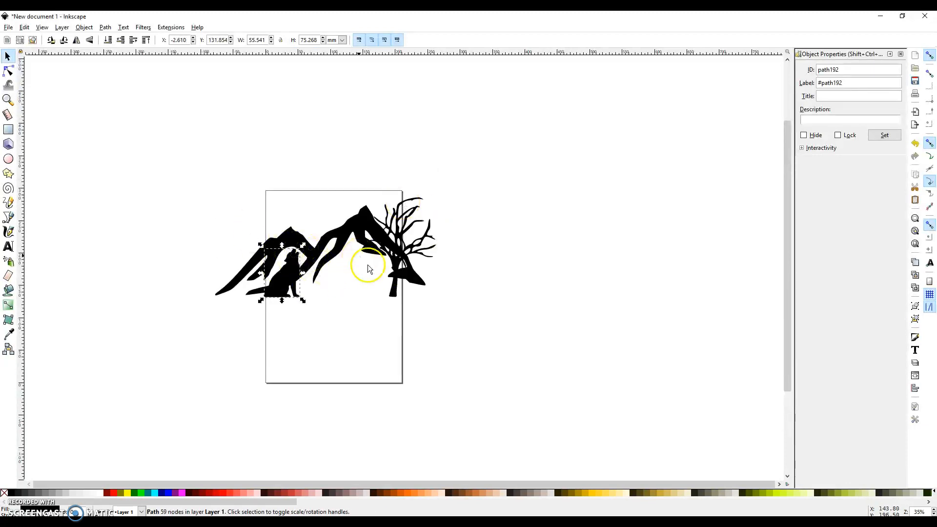
{"action": "left_click", "coordinate": [325, 345]}
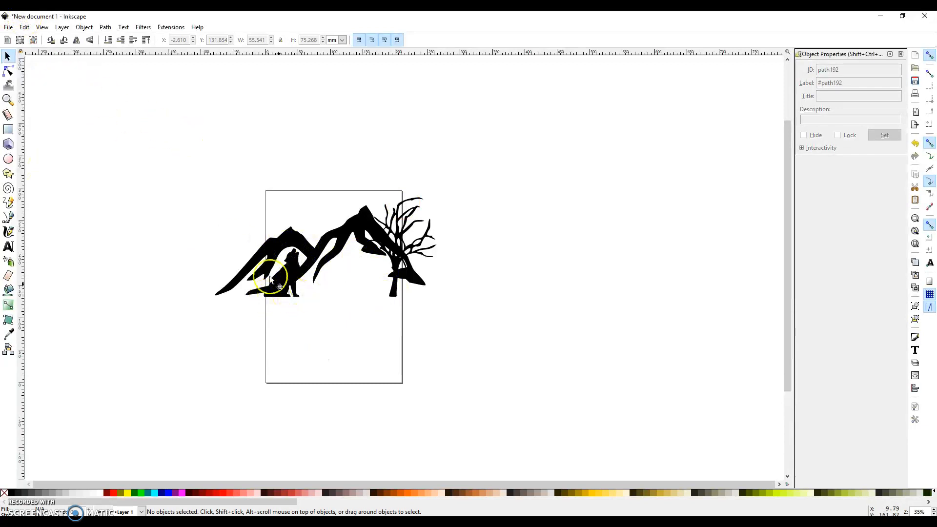
{"action": "left_click", "coordinate": [286, 282]}
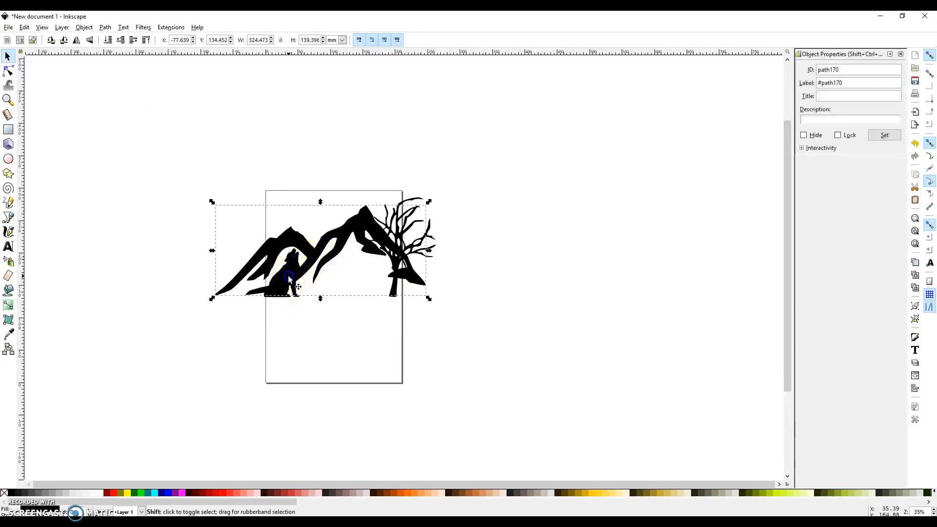
{"action": "left_click", "coordinate": [289, 277], "text": "shift"}
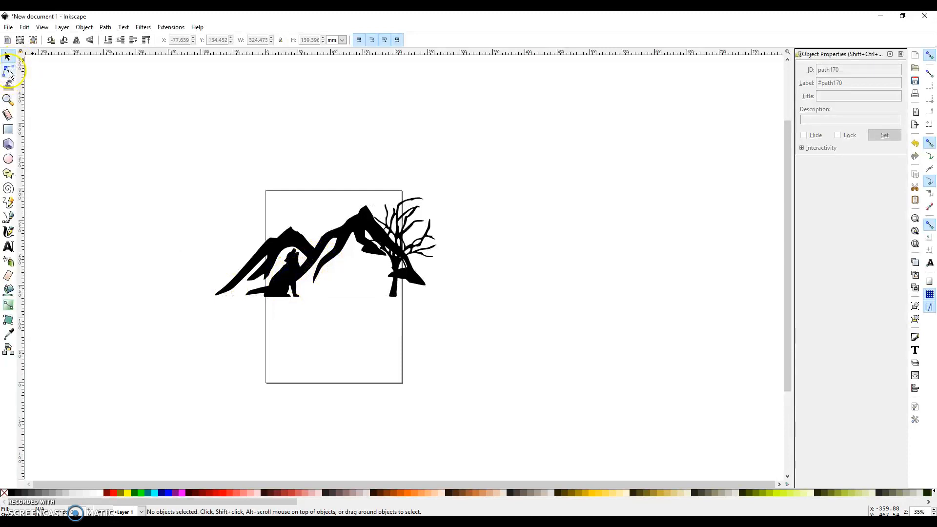
{"action": "left_click", "coordinate": [292, 264], "text": "shift"}
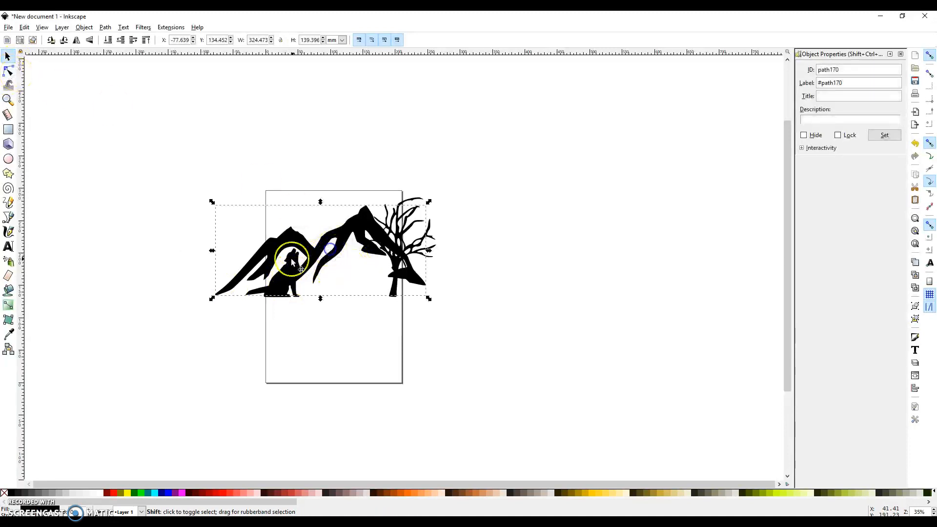
{"action": "left_click", "coordinate": [396, 299], "text": "shift"}
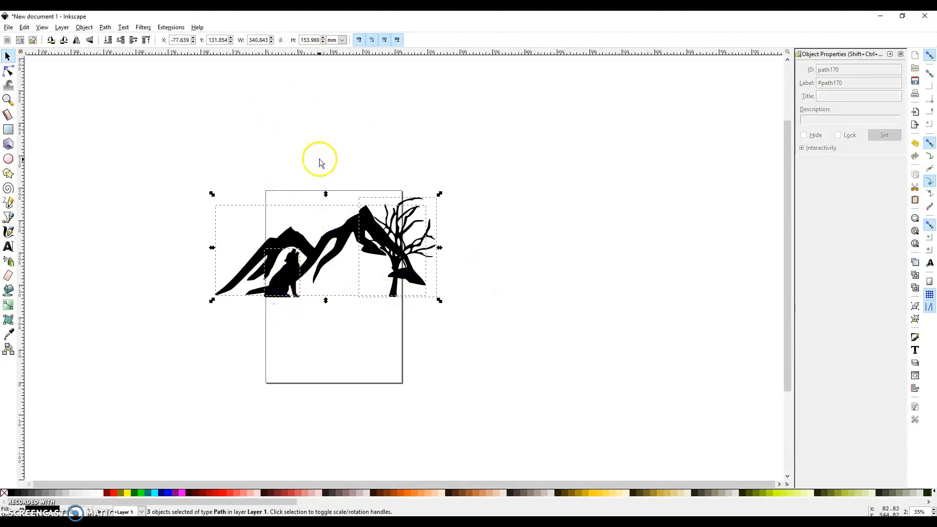
{"action": "left_click", "coordinate": [8, 70]}
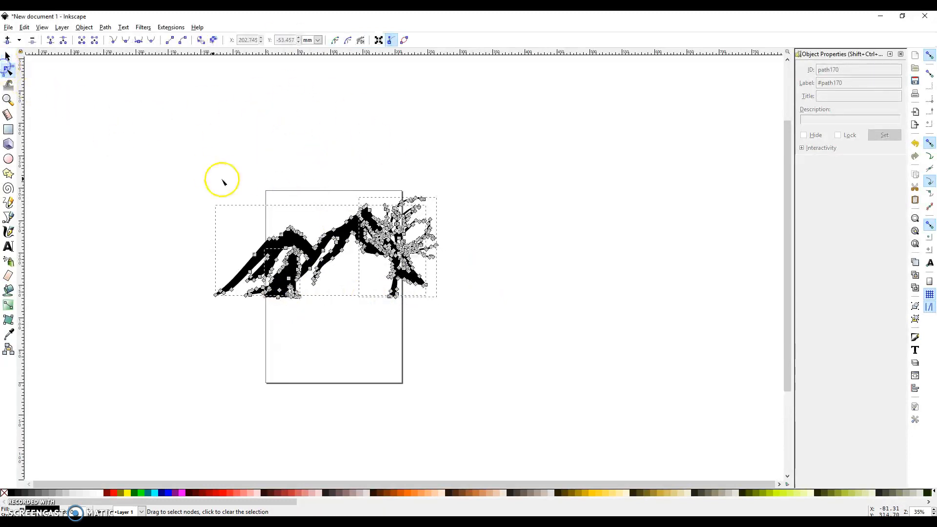
Select the wolf, mountain and tree paths and merge them into a single shape with Union.
{"action": "left_click", "coordinate": [151, 206]}
{"action": "left_click", "coordinate": [287, 300]}
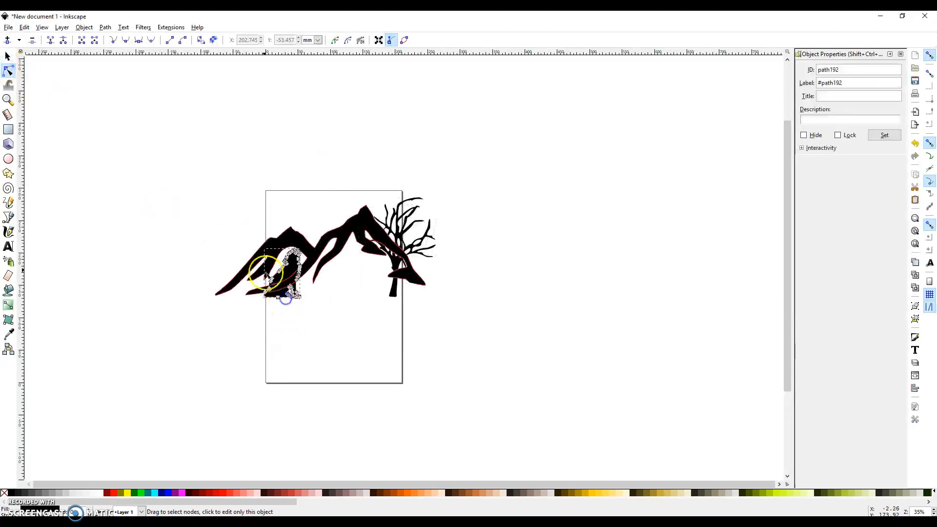
{"action": "left_click", "coordinate": [255, 251], "text": "shift"}
{"action": "left_click", "coordinate": [408, 227], "text": "shift"}
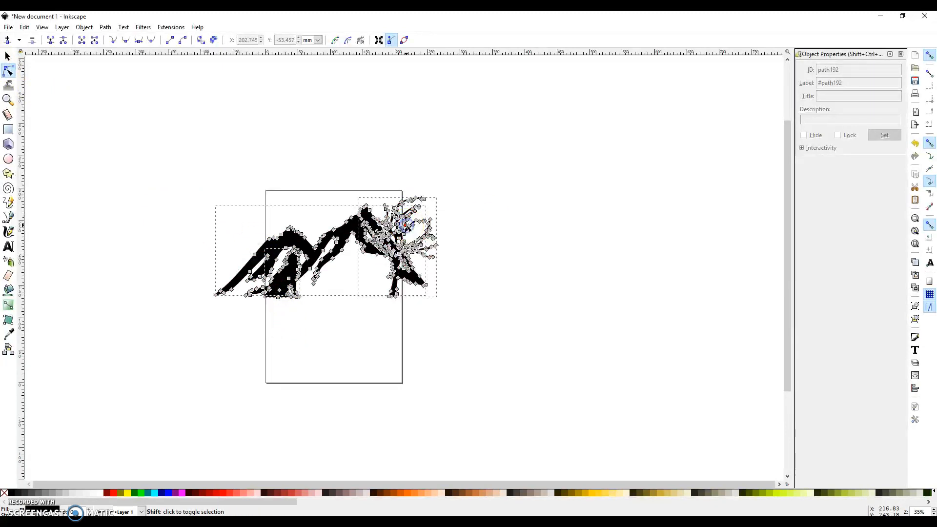
{"action": "left_click", "coordinate": [105, 28]}
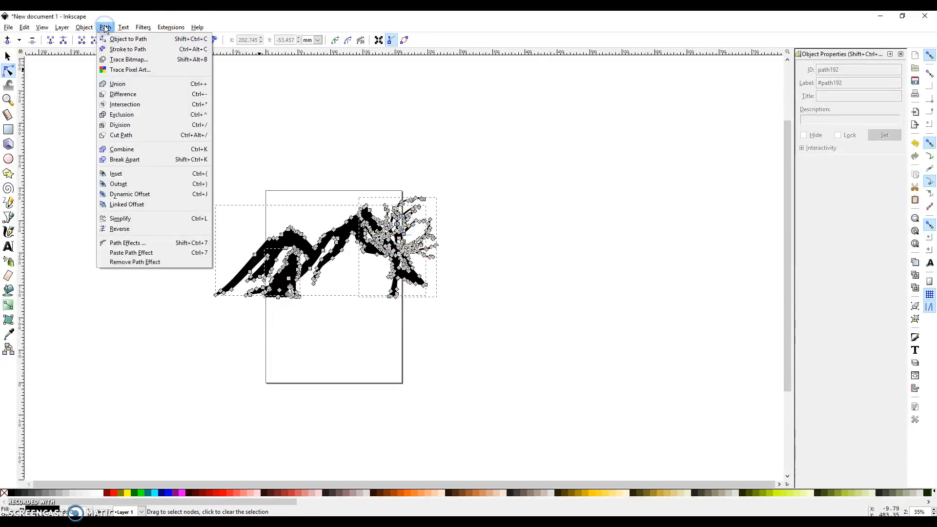
{"action": "left_click", "coordinate": [125, 84]}
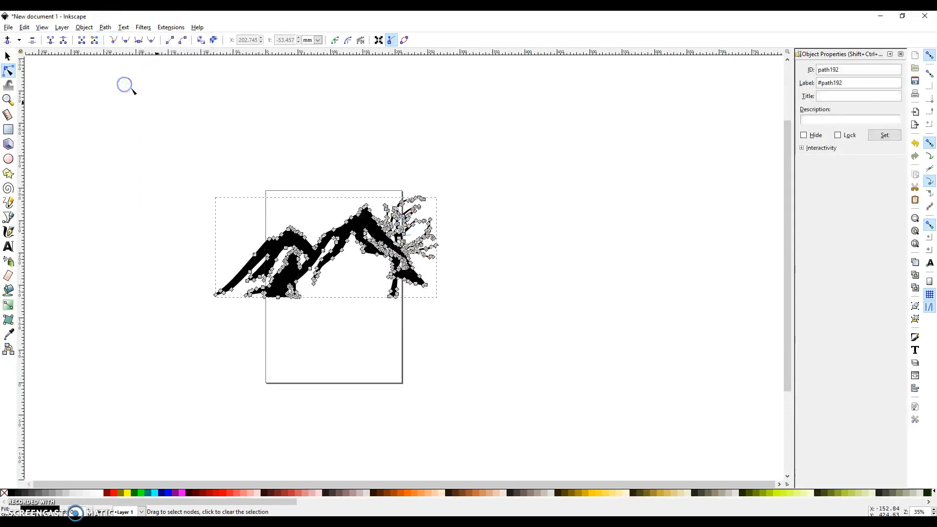
{"action": "left_click", "coordinate": [251, 155]}
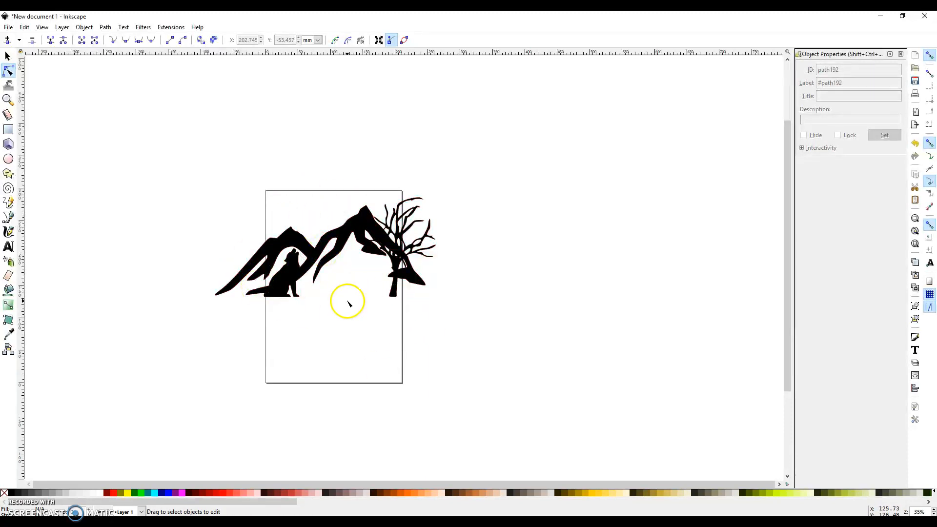
Draw a red rectangle about 382 × 66 mm along the base of the merged silhouette.
{"action": "scroll", "coordinate": [368, 320], "scroll_direction": "down", "scroll_amount": 3}
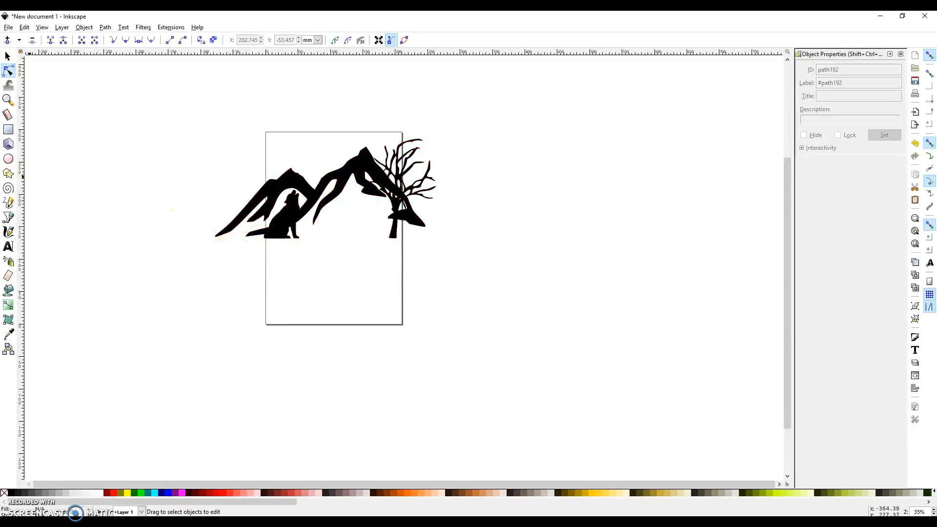
{"action": "left_click", "coordinate": [7, 132]}
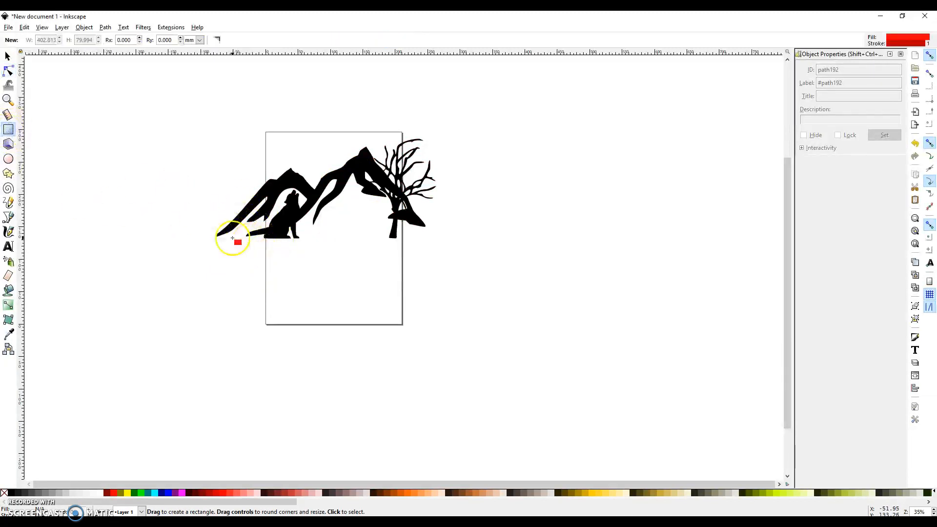
{"action": "left_click_drag", "start_coordinate": [204, 235], "coordinate": [451, 277]}
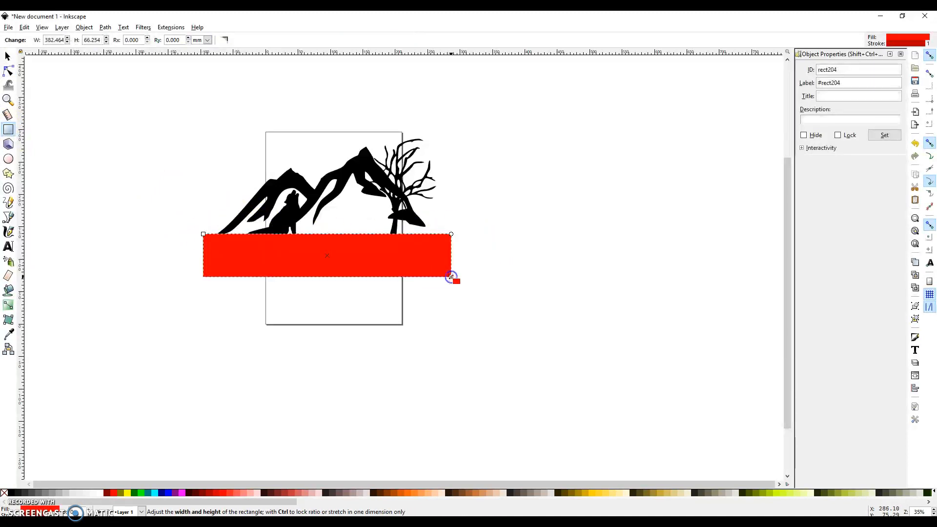
Shift the red rectangle slightly right and up so it sits evenly beneath the mountains, wolf and tree.
{"action": "left_click", "coordinate": [8, 57]}
{"action": "scroll", "coordinate": [297, 272], "scroll_direction": "up", "scroll_amount": 4}
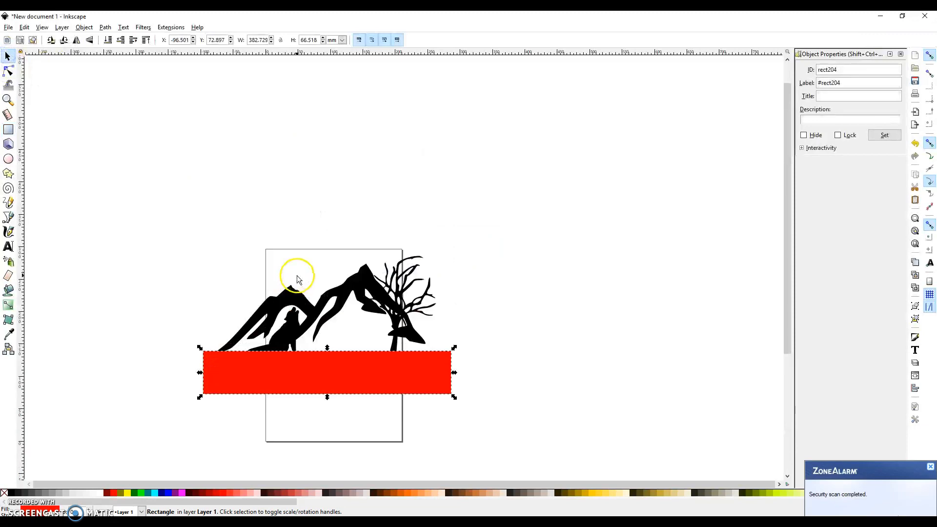
{"action": "scroll", "coordinate": [297, 272], "scroll_direction": "down", "scroll_amount": 2}
{"action": "left_click", "coordinate": [9, 101]}
{"action": "left_click_drag", "start_coordinate": [163, 163], "coordinate": [499, 382]}
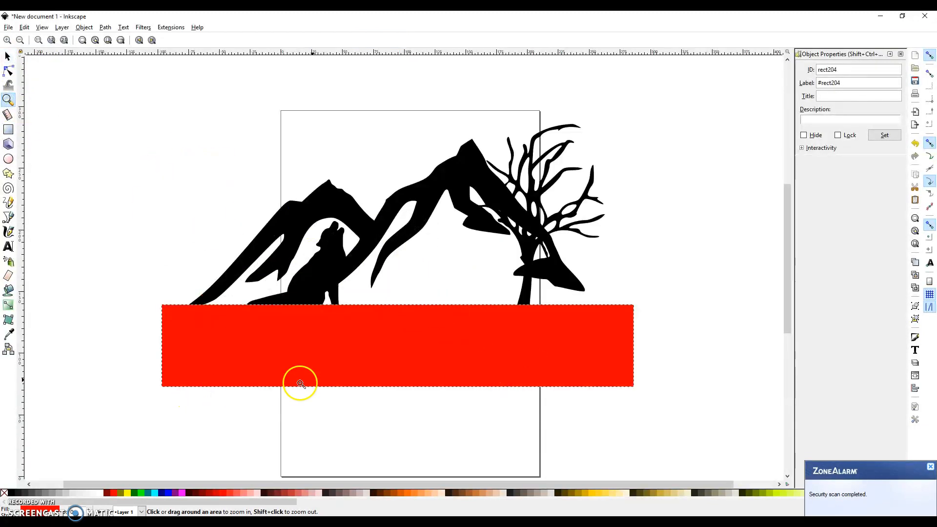
{"action": "left_click", "coordinate": [9, 57]}
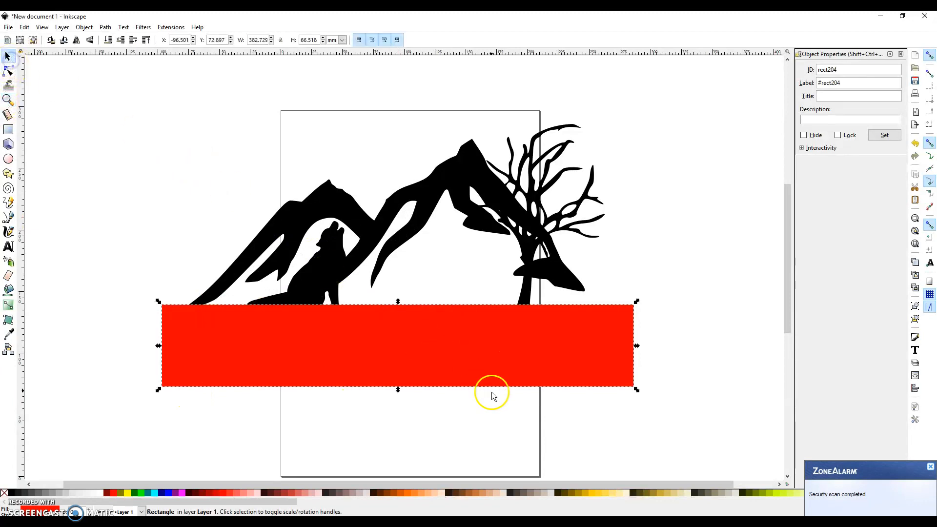
{"action": "left_click_drag", "start_coordinate": [482, 368], "coordinate": [494, 367]}
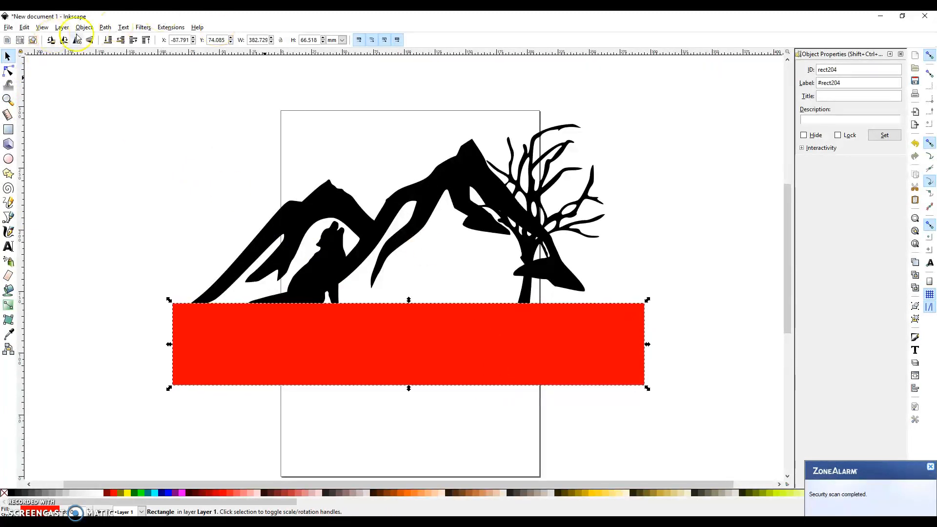
Convert the red rectangle to a path and deselect it.
{"action": "left_click", "coordinate": [104, 28]}
{"action": "mouse_move", "coordinate": [123, 28]}
{"action": "left_click", "coordinate": [107, 39]}
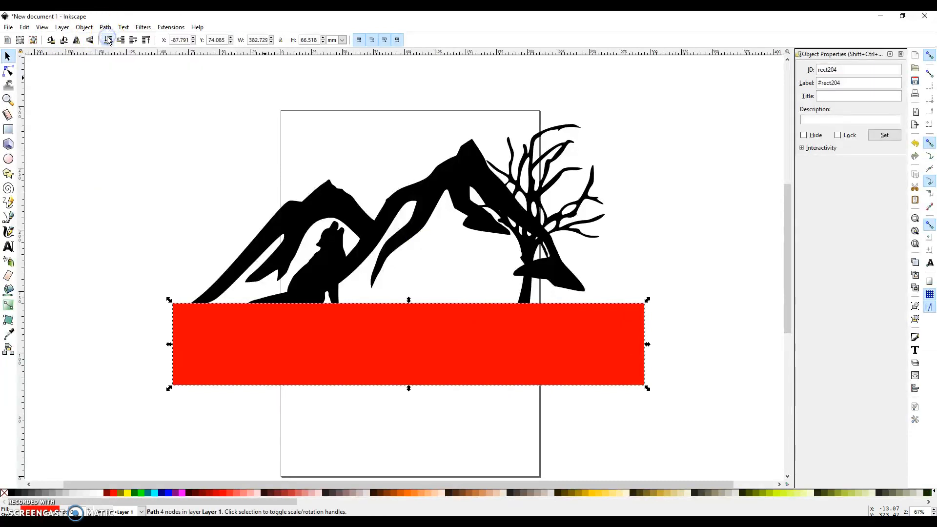
{"action": "left_click", "coordinate": [165, 323]}
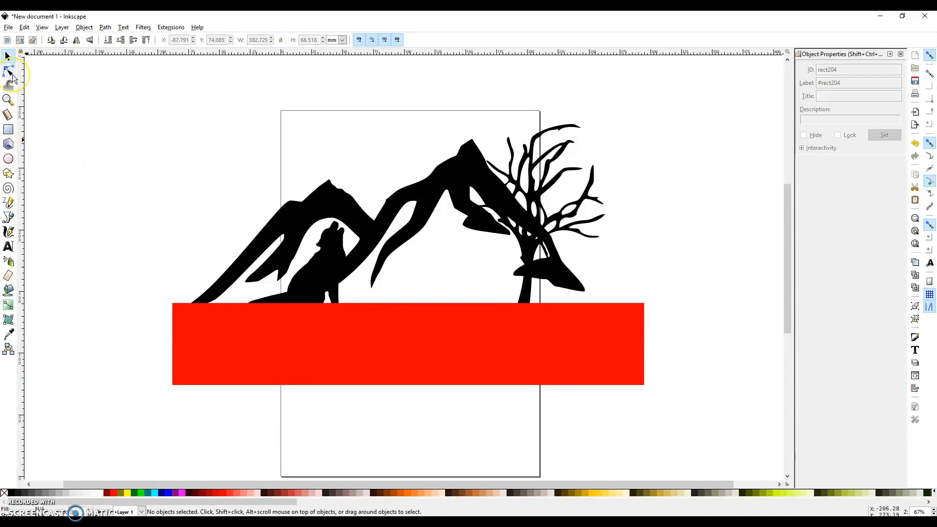
Draw a green rectangle about 367 × 52 mm inside the red one, leaving an even red border around it.
{"action": "left_click", "coordinate": [9, 159]}
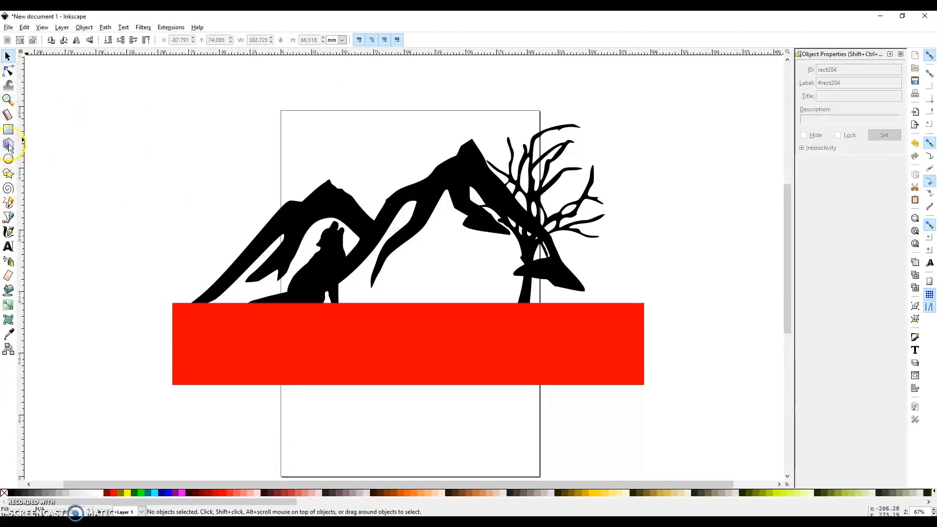
{"action": "left_click", "coordinate": [8, 131]}
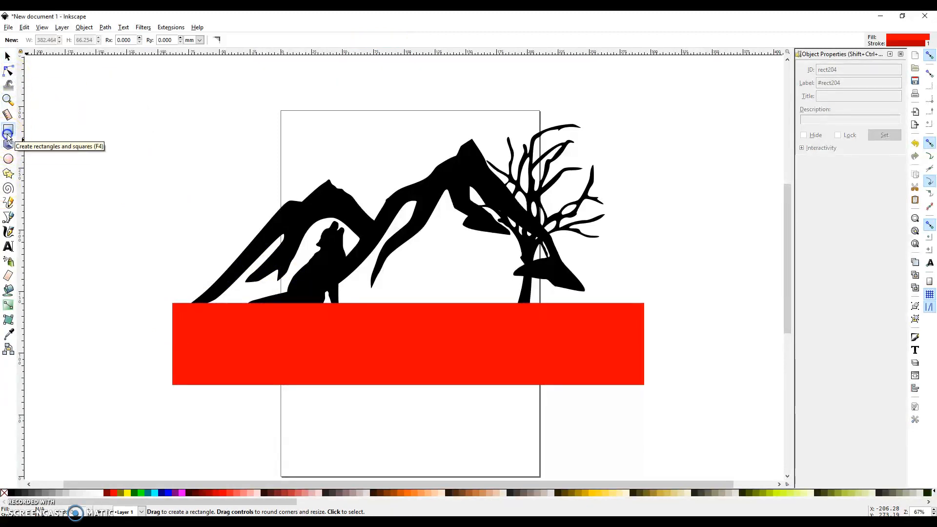
{"action": "left_click", "coordinate": [144, 493]}
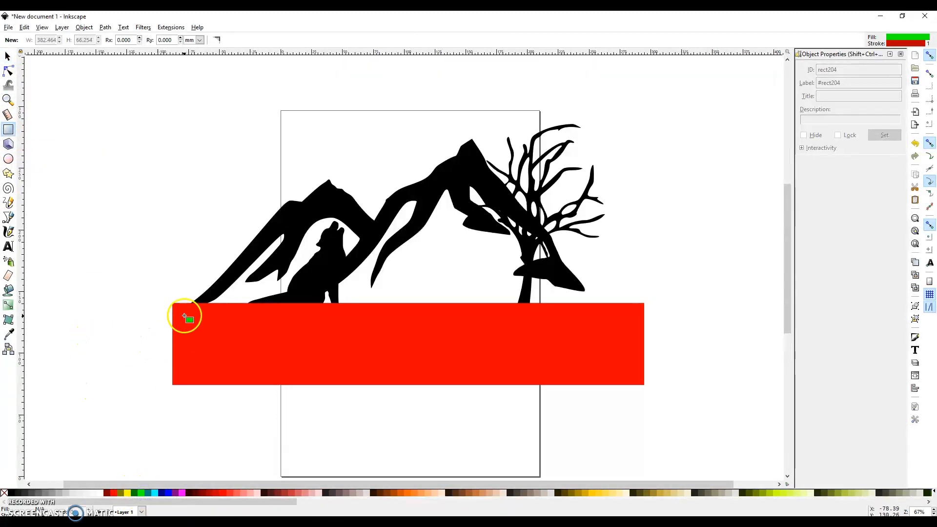
{"action": "left_click_drag", "start_coordinate": [183, 313], "coordinate": [635, 376]}
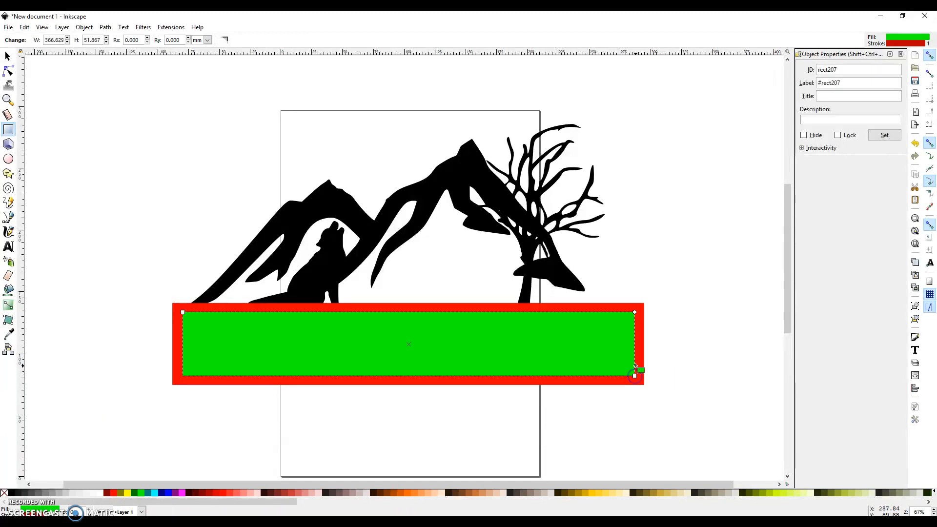
Convert the green rectangle to a path and show its nodes.
{"action": "left_click", "coordinate": [104, 28]}
{"action": "left_click", "coordinate": [126, 39]}
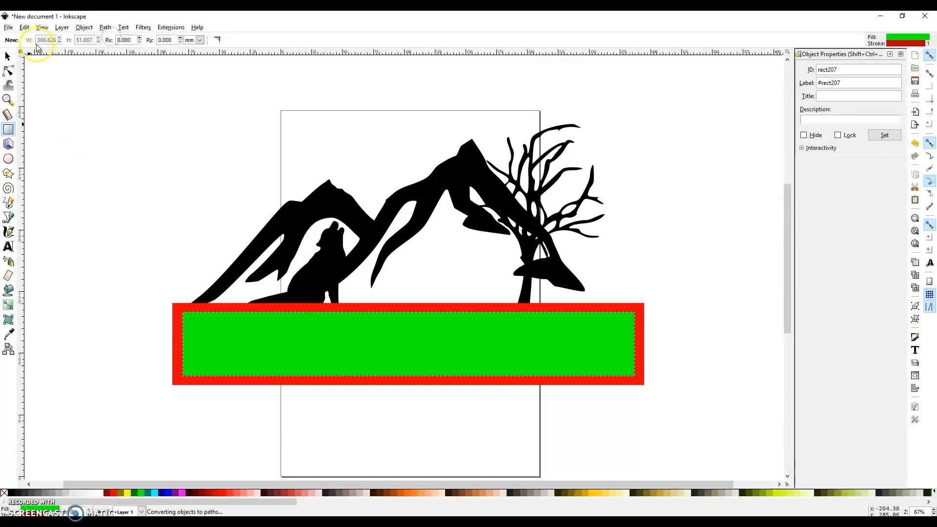
{"action": "left_click", "coordinate": [9, 71]}
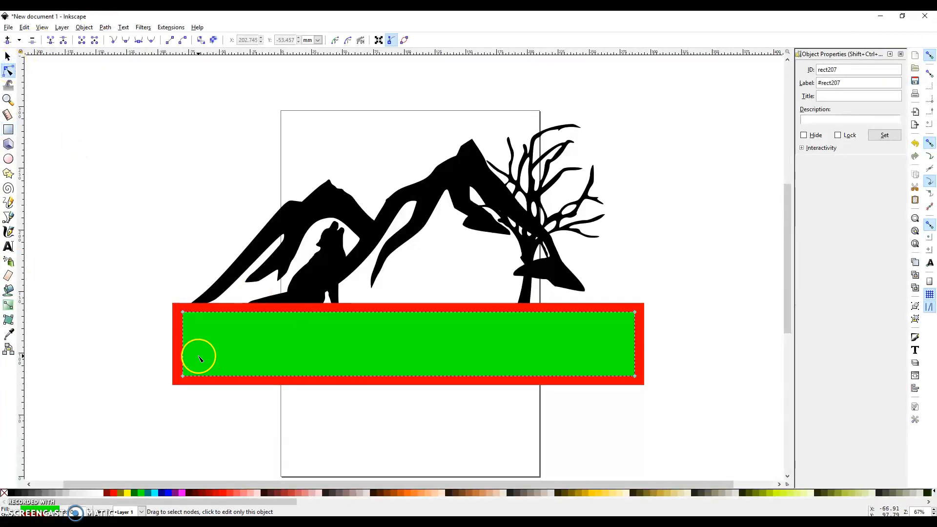
{"action": "left_click", "coordinate": [131, 345]}
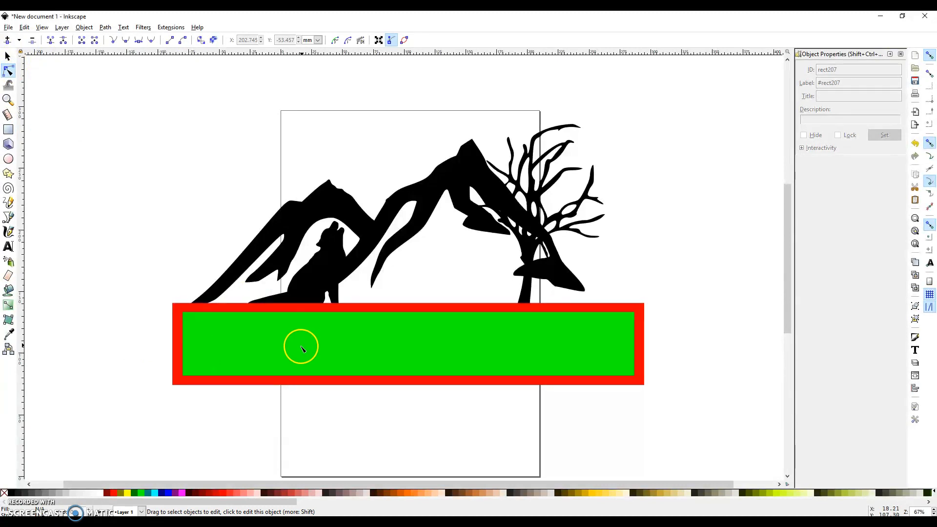
Select the green and red paths and cut the green one out of the red one with Difference, leaving a hollow frame.
{"action": "left_click", "coordinate": [261, 345]}
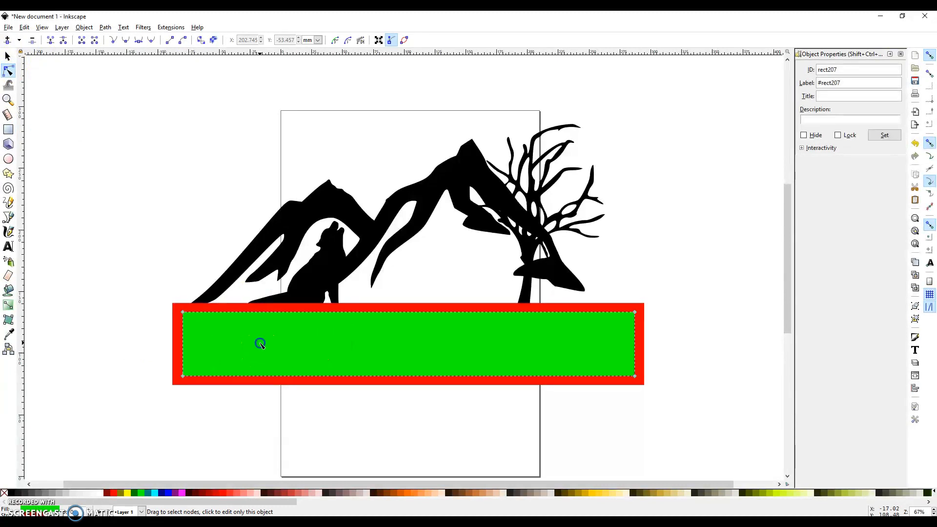
{"action": "left_click", "coordinate": [178, 338], "text": "shift"}
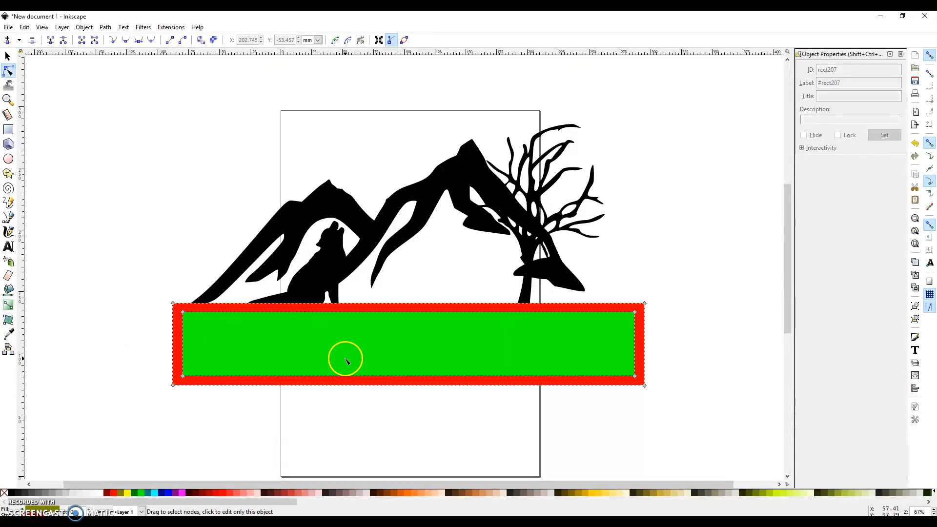
{"action": "left_click", "coordinate": [105, 28]}
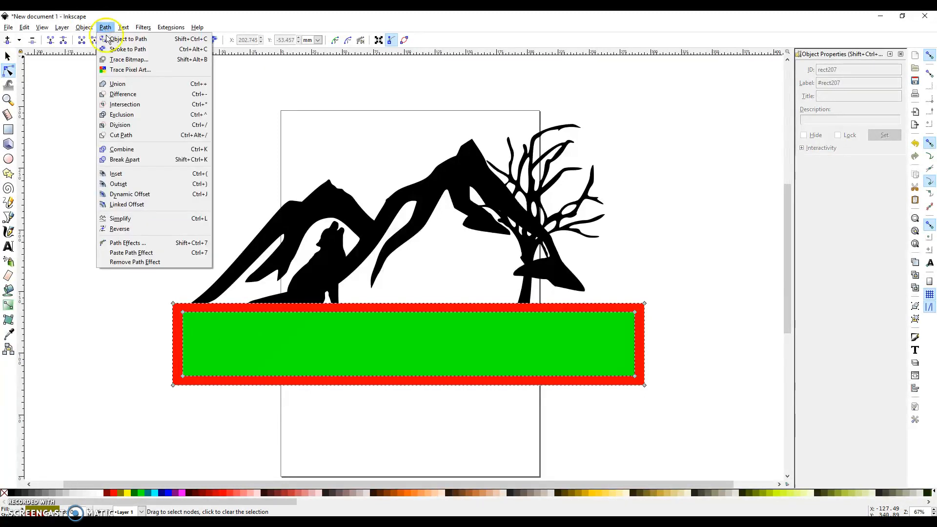
{"action": "left_click", "coordinate": [113, 94]}
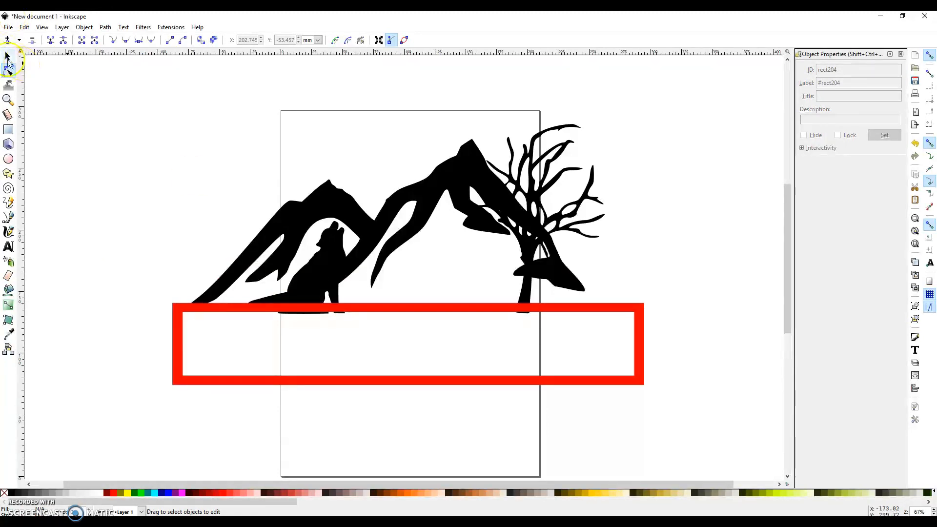
Move the red frame down slightly so its upper bar just covers the feet of the wolf and the tree trunk.
{"action": "key", "text": "s"}
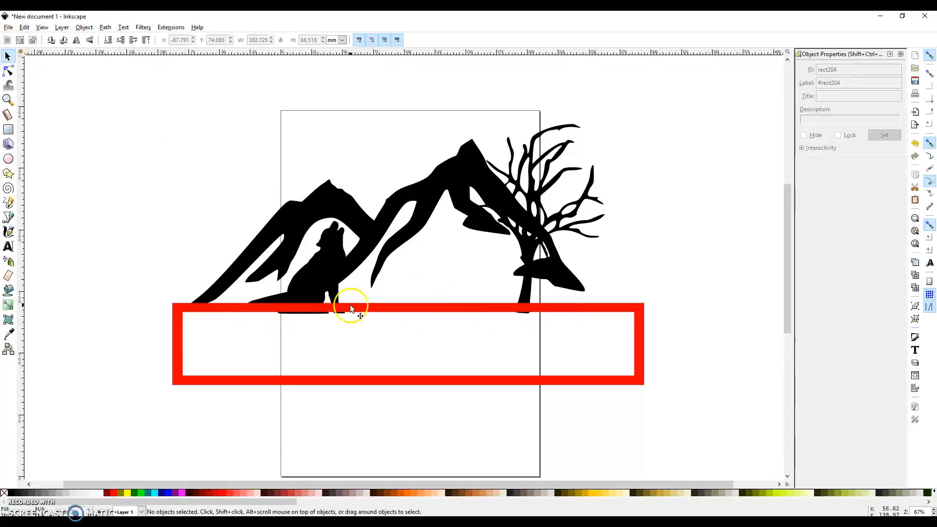
{"action": "left_click_drag", "start_coordinate": [369, 311], "coordinate": [369, 314]}
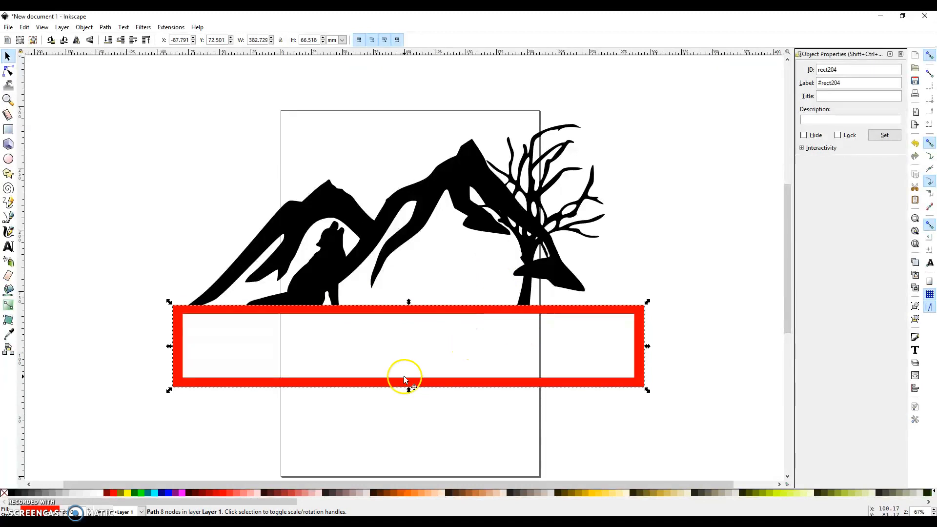
{"action": "left_click", "coordinate": [710, 204]}
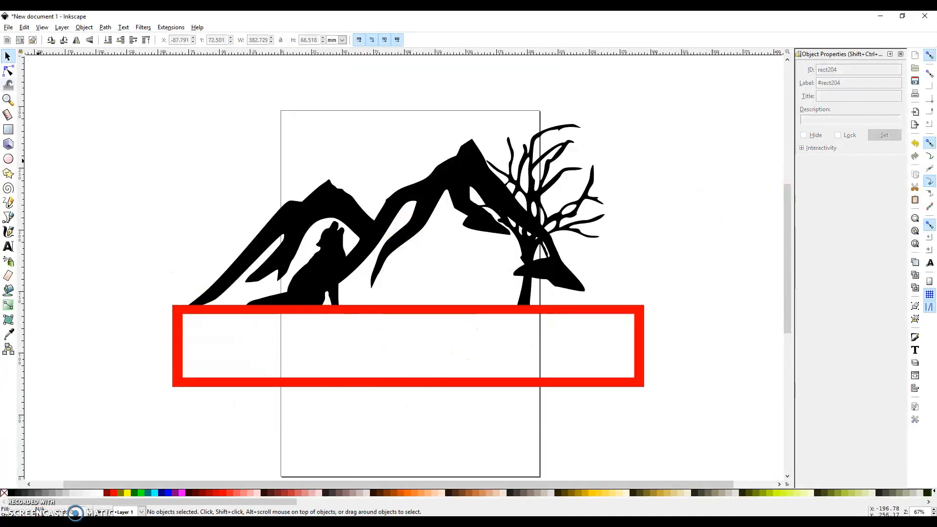
Add the text "Metals" inside the red frame in the sans-serif font at size 72.
{"action": "left_click", "coordinate": [7, 247]}
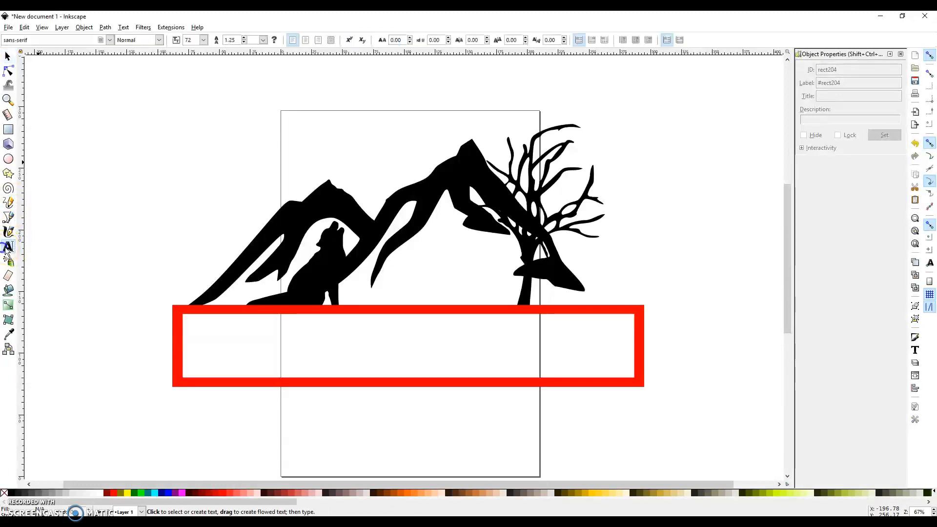
{"action": "left_click", "coordinate": [360, 344]}
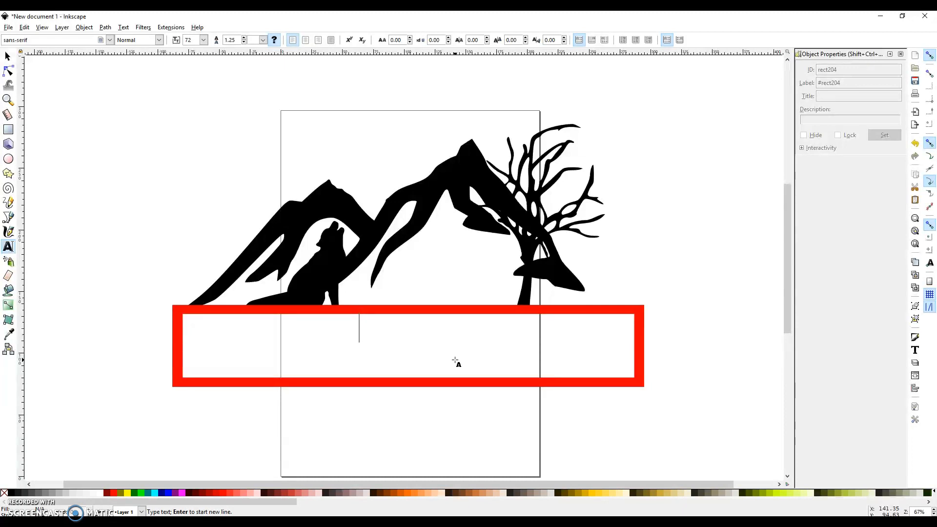
{"action": "type", "text": "Metals"}
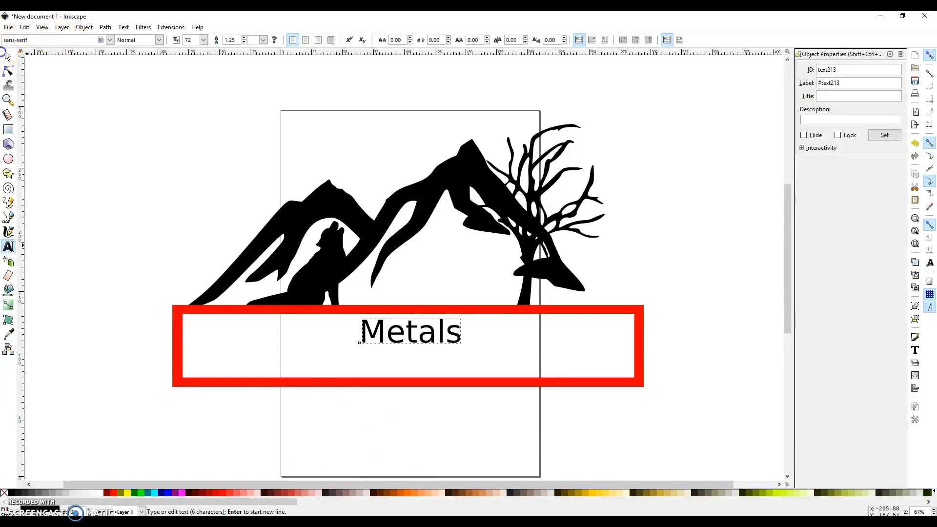
Enlarge the "Metals" text to about 178 × 50 mm and place it in the frame with its base overlapping the lower bar.
{"action": "left_click", "coordinate": [10, 55]}
{"action": "left_click_drag", "start_coordinate": [353, 313], "coordinate": [407, 351]}
{"action": "left_click_drag", "start_coordinate": [285, 285], "coordinate": [292, 325]}
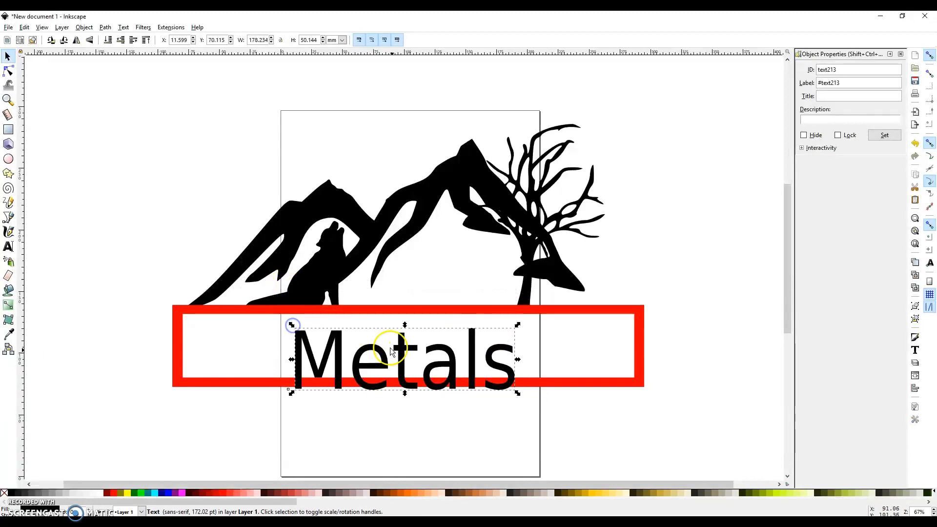
{"action": "mouse_move", "coordinate": [411, 371]}
{"action": "left_mouse_down"}
{"action": "mouse_move", "coordinate": [408, 354]}
{"action": "mouse_move", "coordinate": [294, 359]}
{"action": "mouse_move", "coordinate": [415, 362]}
{"action": "mouse_move", "coordinate": [397, 365]}
{"action": "mouse_move", "coordinate": [394, 356]}
{"action": "mouse_move", "coordinate": [399, 364]}
{"action": "left_mouse_up"}
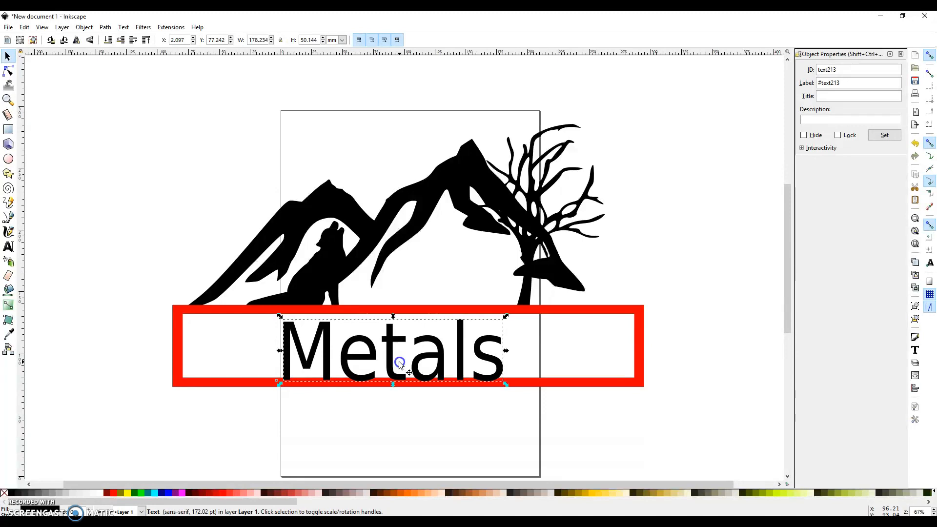
{"action": "left_click", "coordinate": [458, 413]}
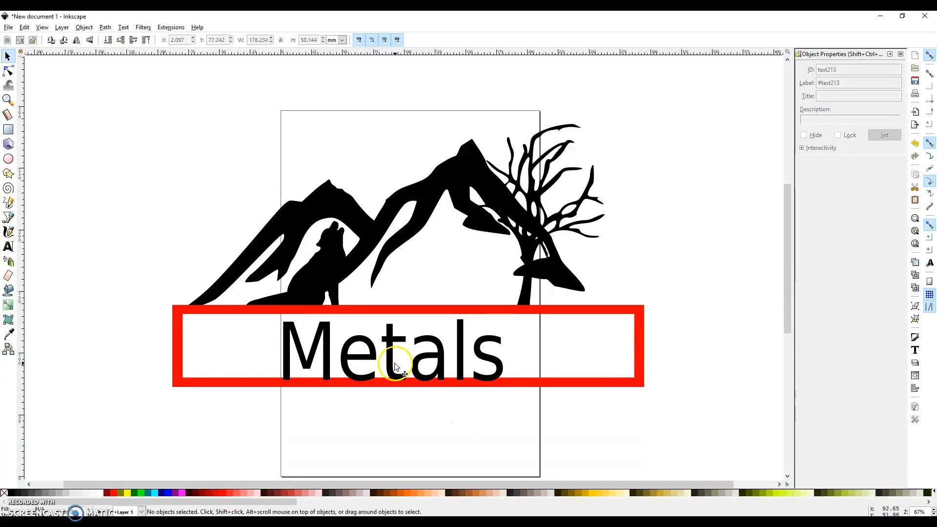
{"action": "left_click_drag", "start_coordinate": [394, 365], "coordinate": [400, 367]}
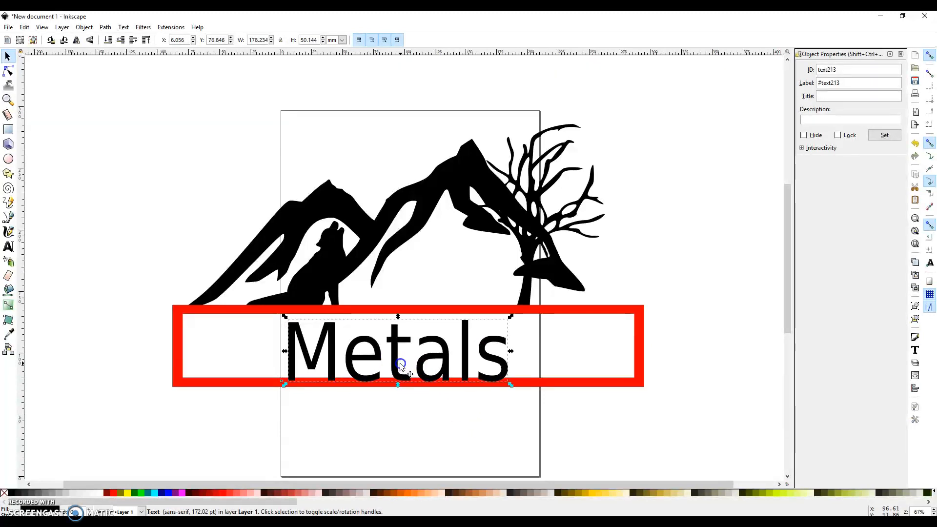
Convert the "Metals" text inside the red frame to a path.
{"action": "left_click", "coordinate": [417, 443]}
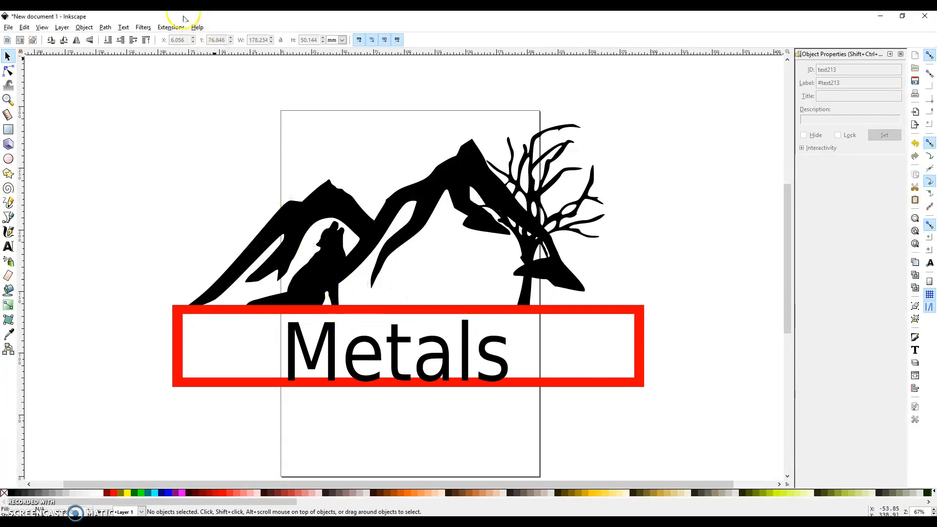
{"action": "left_click", "coordinate": [106, 27]}
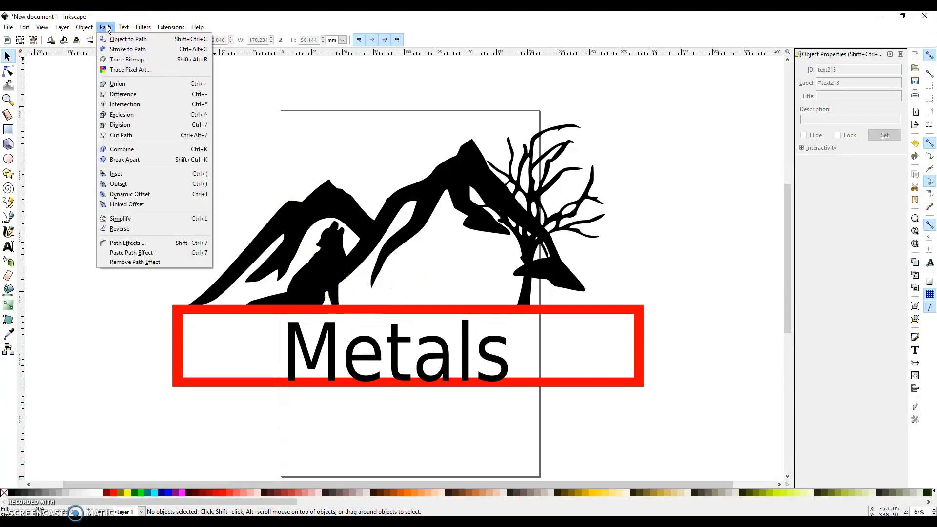
{"action": "left_click", "coordinate": [120, 40]}
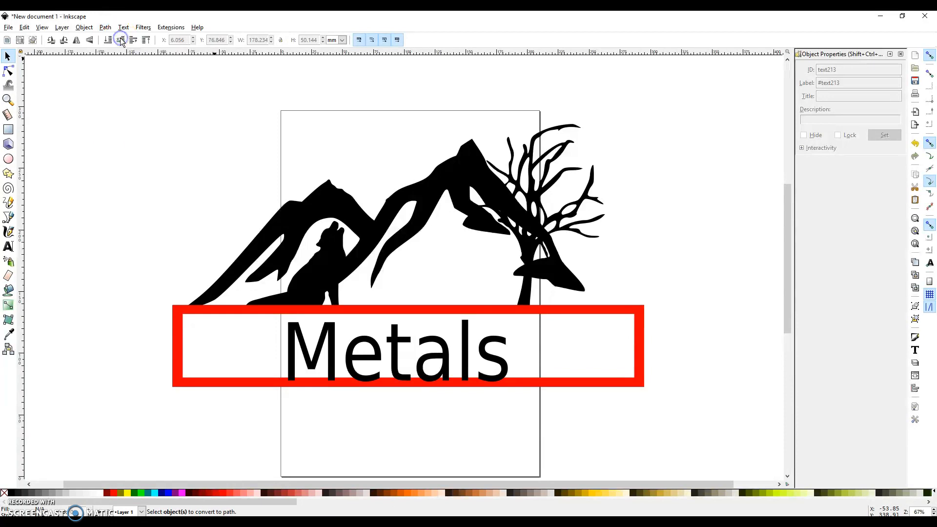
{"action": "left_click", "coordinate": [297, 349]}
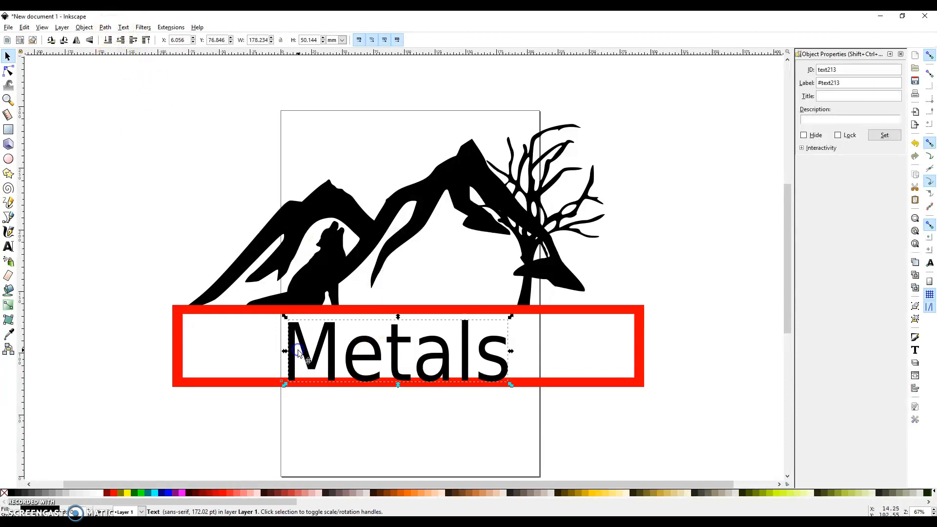
{"action": "left_click", "coordinate": [98, 28]}
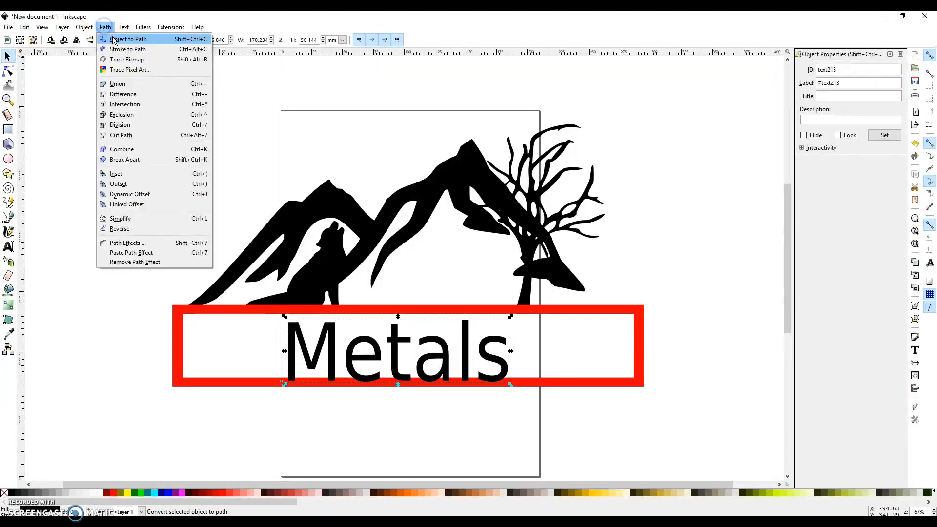
{"action": "left_click", "coordinate": [113, 38]}
Try to break the converted "Metals" lettering apart into separate paths.
{"action": "left_click", "coordinate": [8, 73]}
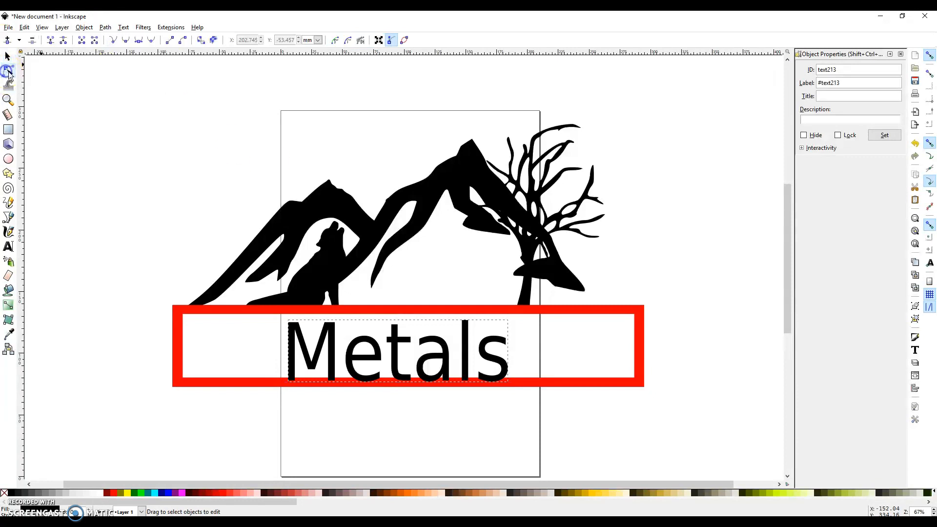
{"action": "left_click", "coordinate": [8, 56]}
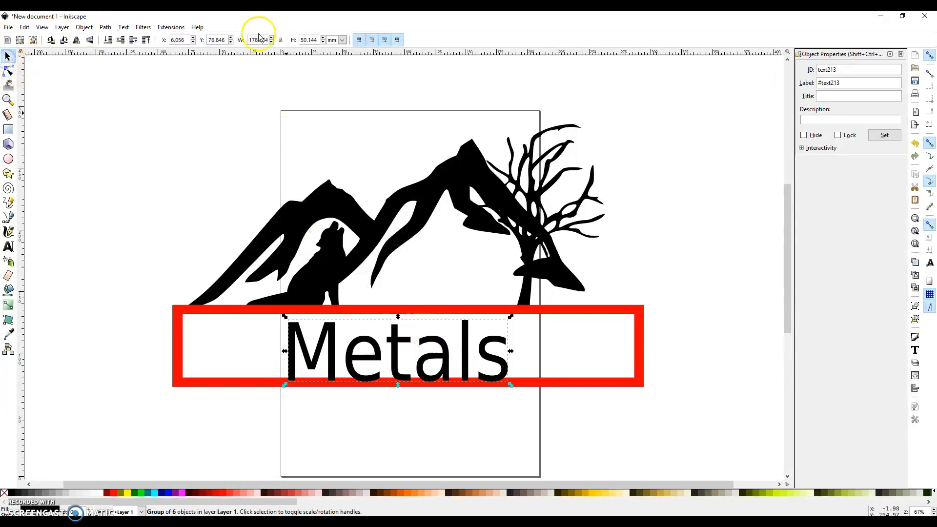
{"action": "left_click", "coordinate": [106, 28]}
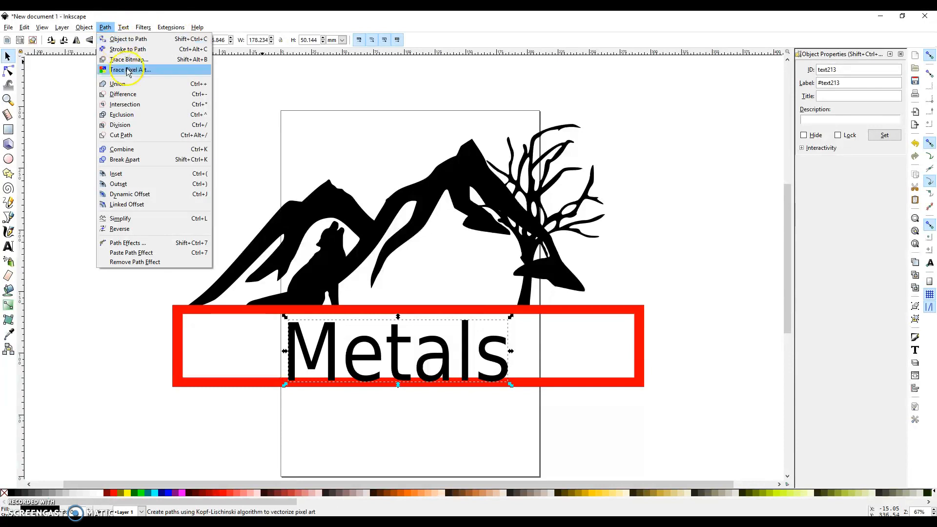
{"action": "left_click", "coordinate": [129, 160]}
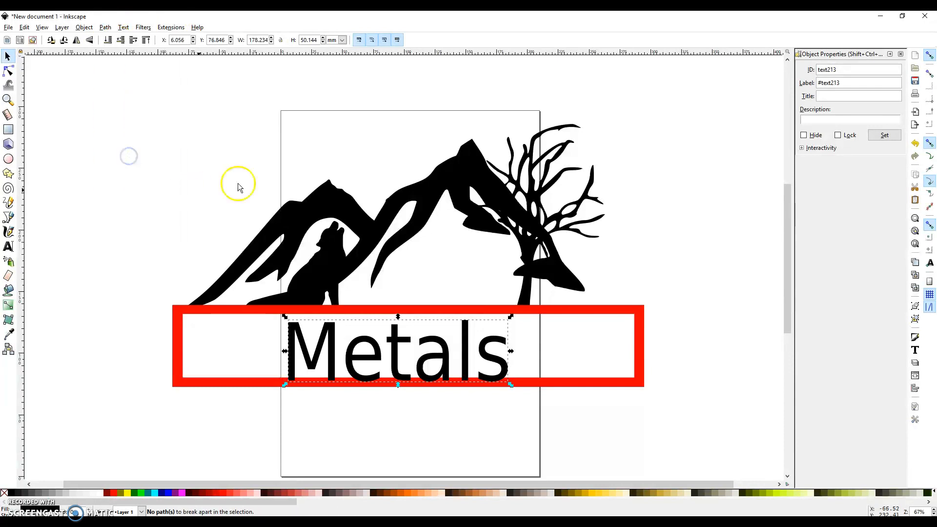
Check the letters of "Metals" one by one with the node tool to see that each is its own path.
{"action": "left_click", "coordinate": [13, 74]}
{"action": "left_click", "coordinate": [359, 360]}
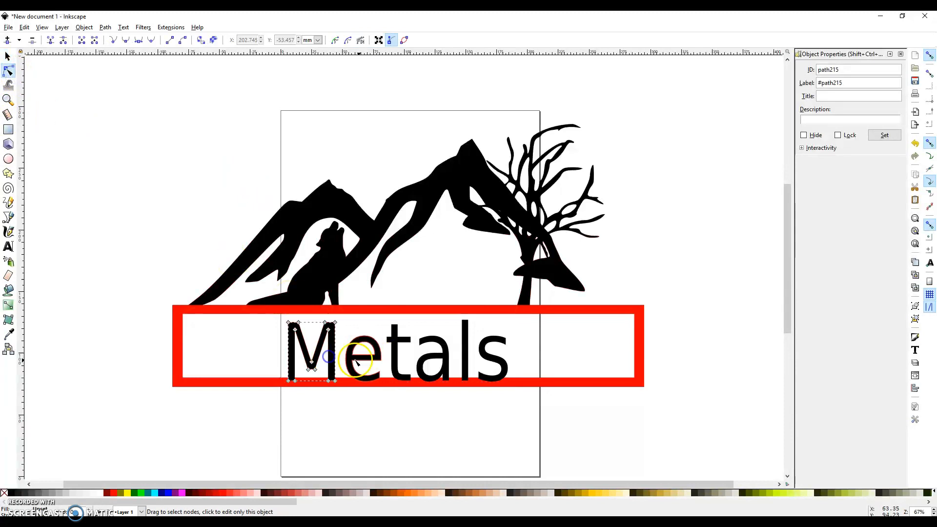
{"action": "left_click", "coordinate": [397, 361]}
{"action": "left_click", "coordinate": [435, 361]}
{"action": "left_click", "coordinate": [466, 361]}
{"action": "left_click", "coordinate": [495, 364]}
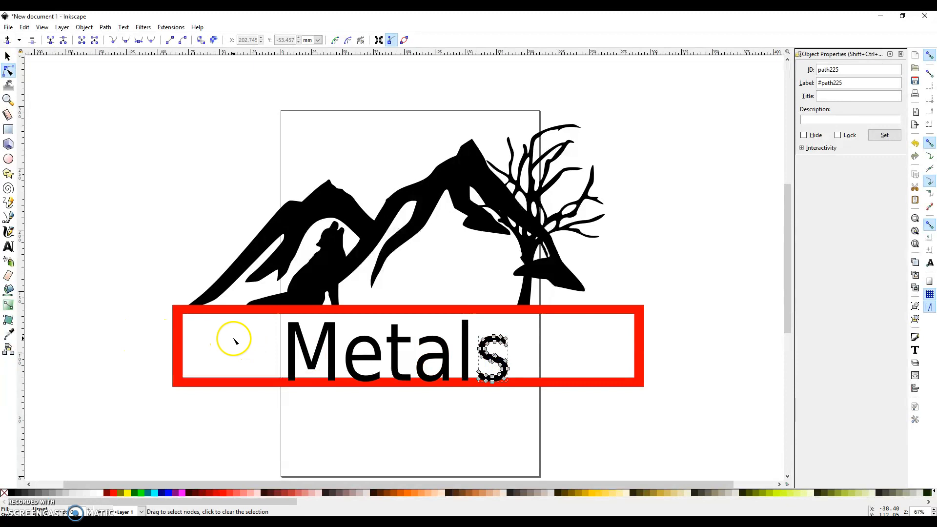
Select every letter of "Metals" together with the red frame and merge them into one path with Union.
{"action": "left_click", "coordinate": [296, 355], "text": "shift"}
{"action": "left_click", "coordinate": [359, 359], "text": "shift"}
{"action": "left_click", "coordinate": [397, 361], "text": "shift"}
{"action": "left_click", "coordinate": [427, 355], "text": "shift"}
{"action": "left_click", "coordinate": [466, 361], "text": "shift"}
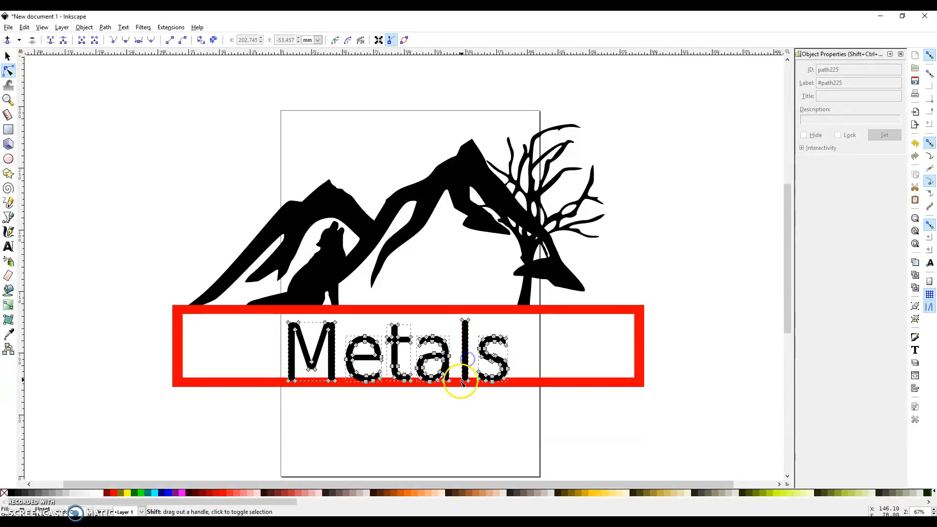
{"action": "left_click", "coordinate": [239, 383], "text": "shift"}
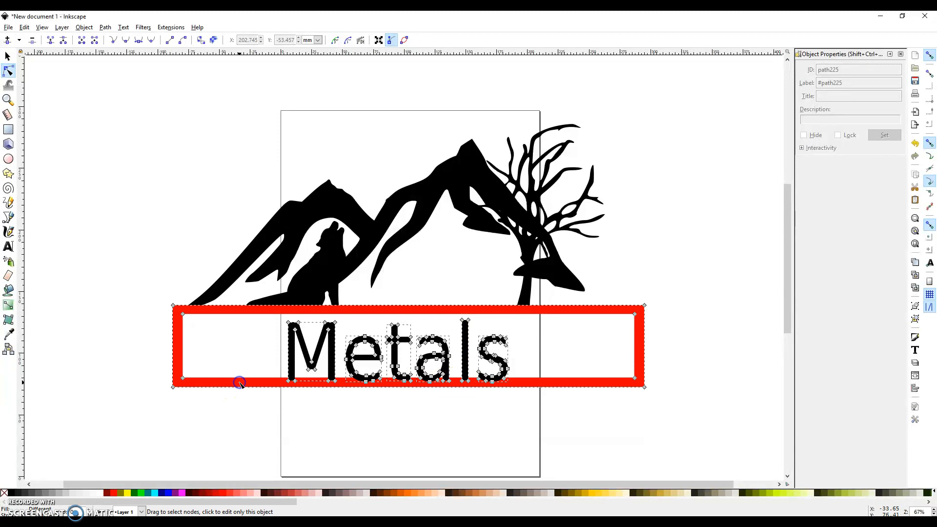
{"action": "left_click", "coordinate": [104, 28]}
{"action": "left_click", "coordinate": [129, 86]}
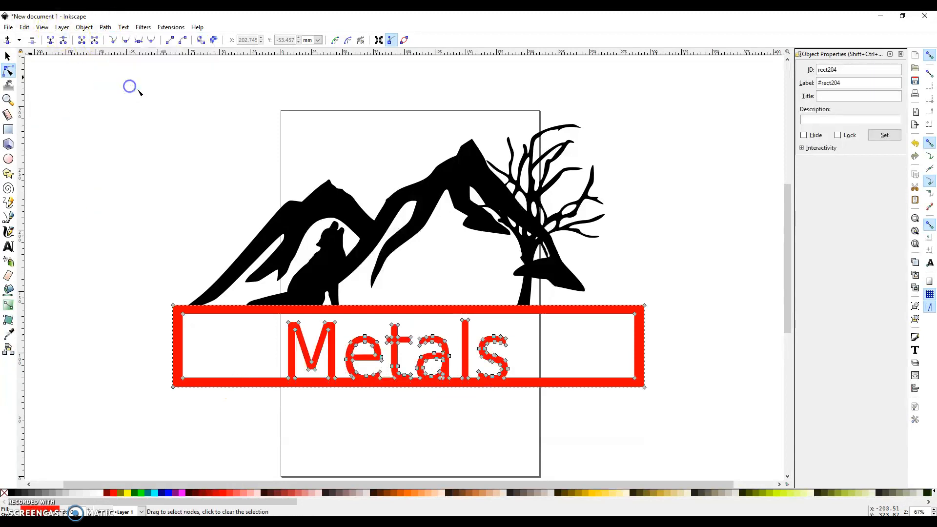
{"action": "left_click", "coordinate": [163, 147]}
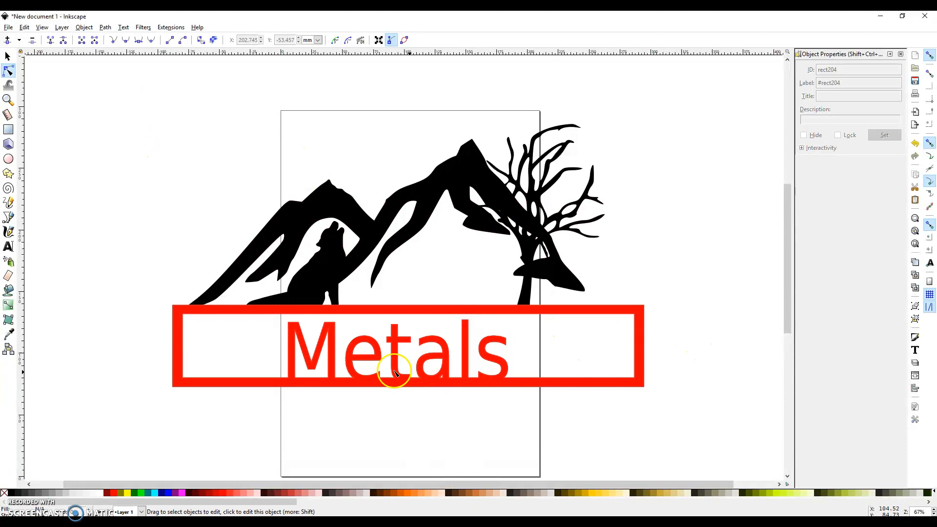
Select the red lettered frame and the mountain, wolf and tree silhouette and merge them into one path with Union.
{"action": "left_click", "coordinate": [426, 313]}
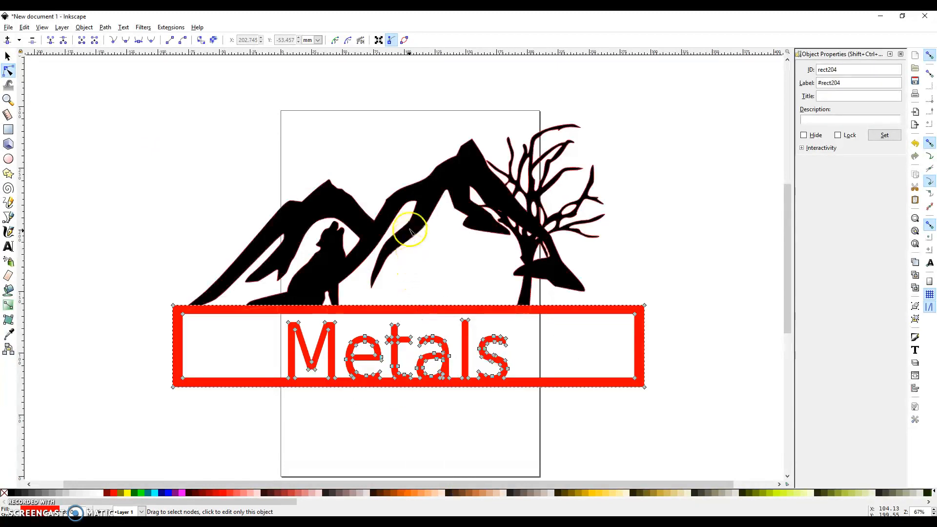
{"action": "left_click", "coordinate": [415, 211], "text": "shift"}
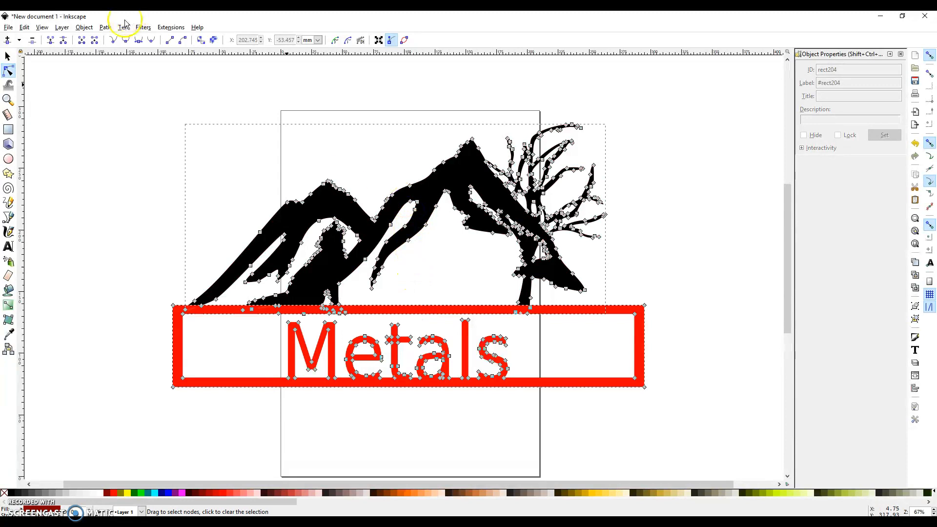
{"action": "left_click", "coordinate": [104, 27]}
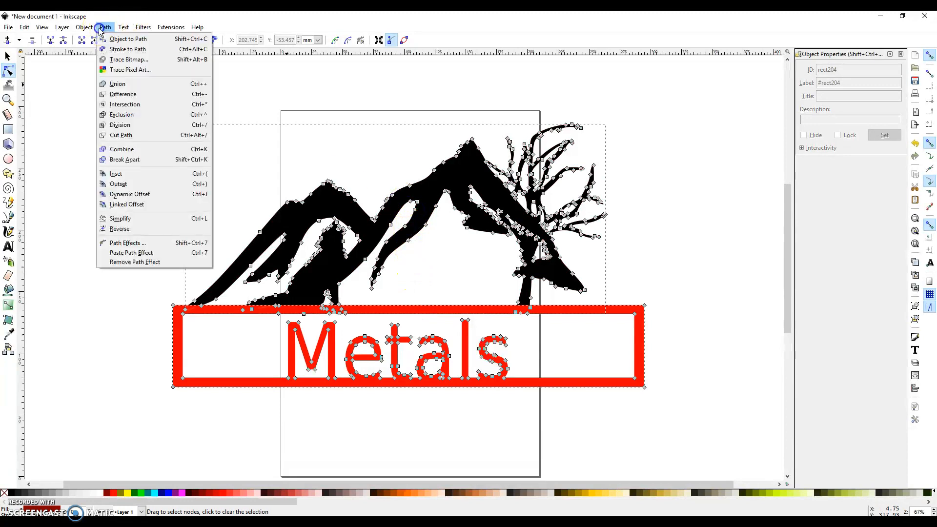
{"action": "left_click", "coordinate": [129, 84]}
{"action": "left_click", "coordinate": [122, 148]}
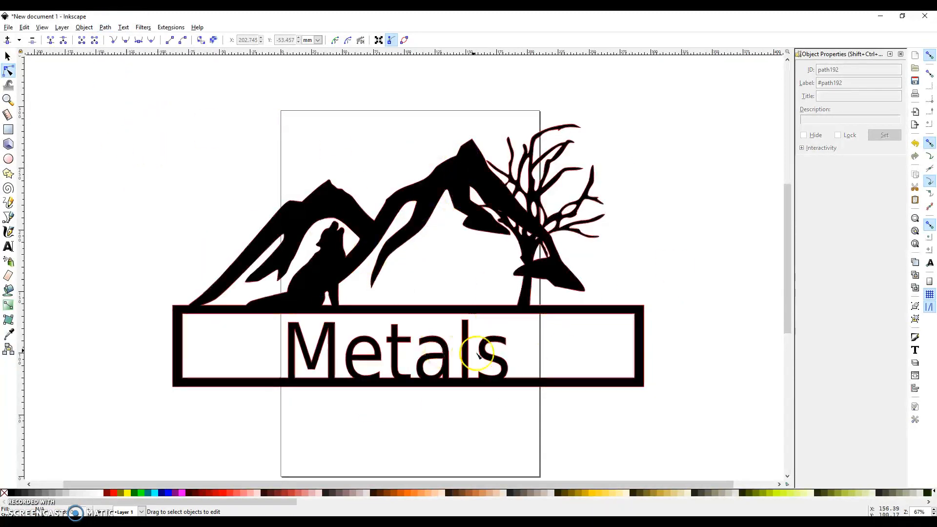
Draw a green rectangle about 391 × 92 mm below the finished sign and convert it to a path.
{"action": "scroll", "coordinate": [565, 376], "scroll_direction": "down", "scroll_amount": 3}
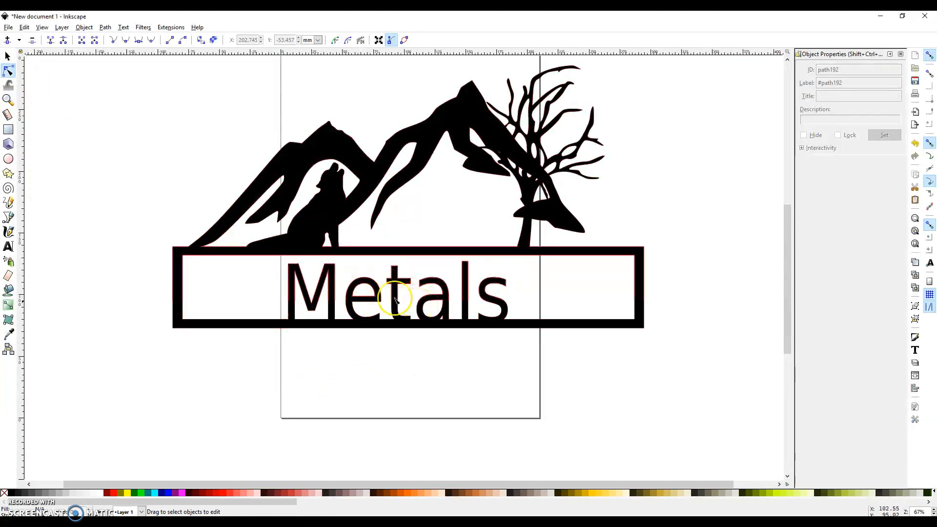
{"action": "left_click", "coordinate": [9, 128]}
{"action": "scroll", "coordinate": [293, 389], "scroll_direction": "down", "scroll_amount": 5}
{"action": "left_click_drag", "start_coordinate": [181, 269], "coordinate": [663, 382]}
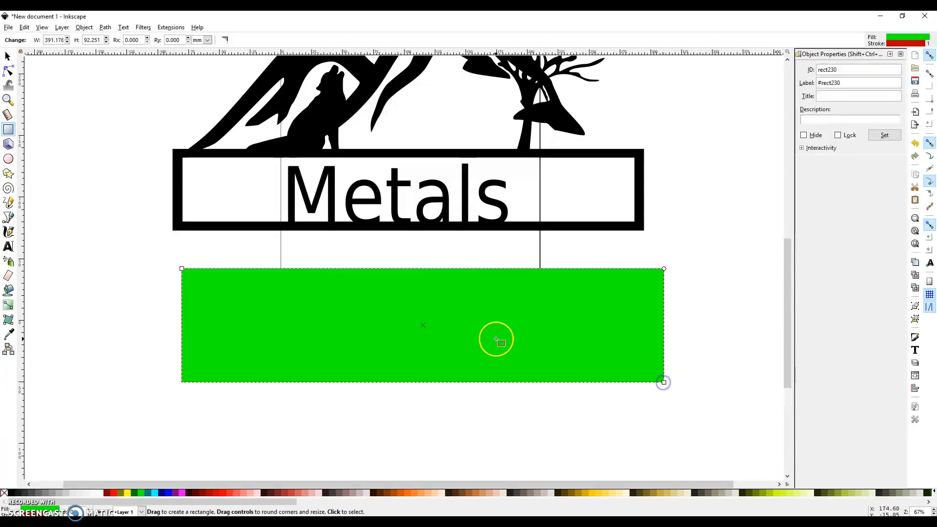
{"action": "left_click", "coordinate": [103, 28]}
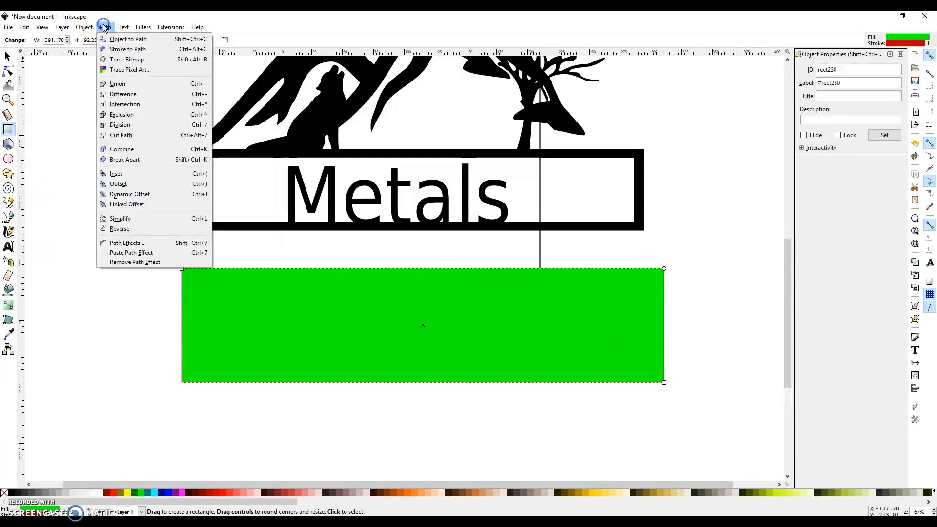
{"action": "left_click", "coordinate": [122, 37]}
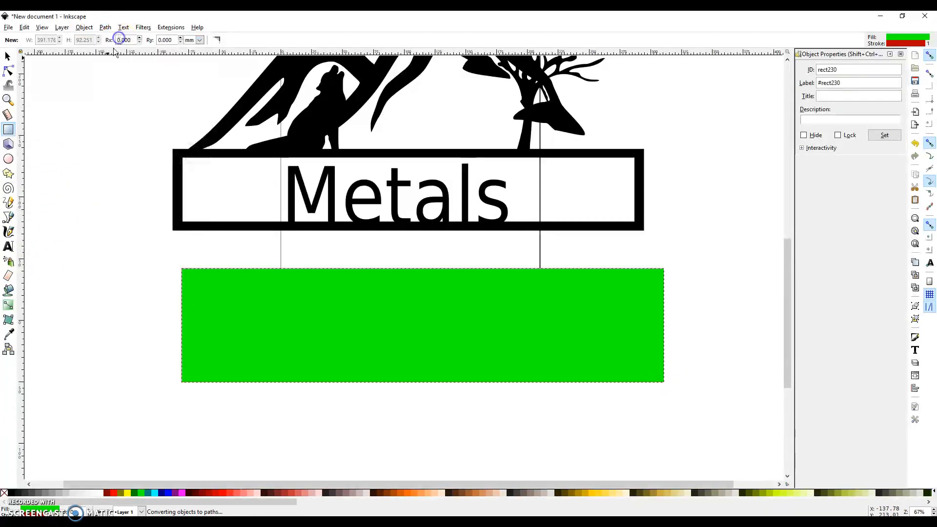
Add the text "Metals" on the green rectangle and enlarge it to about 172 × 39 mm near the rectangle's middle.
{"action": "left_click", "coordinate": [8, 250]}
{"action": "left_click", "coordinate": [326, 314]}
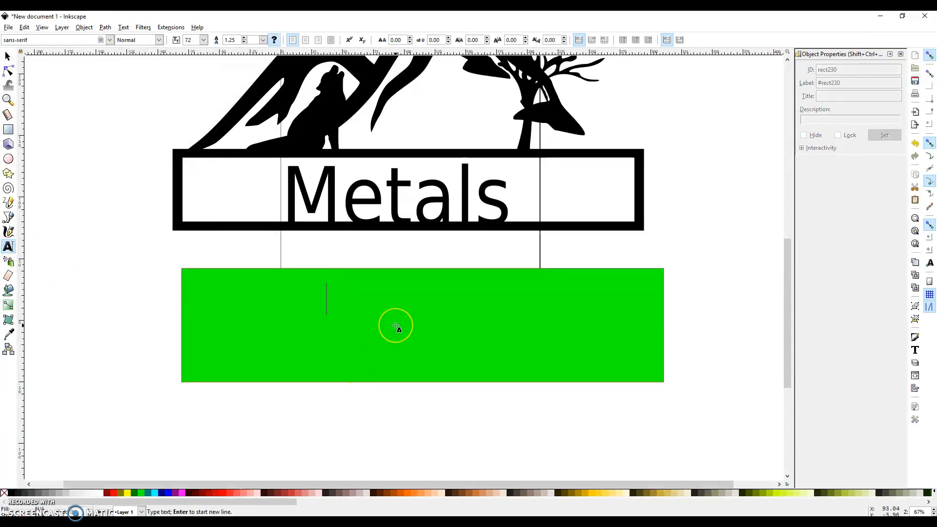
{"action": "type", "text": "Metals"}
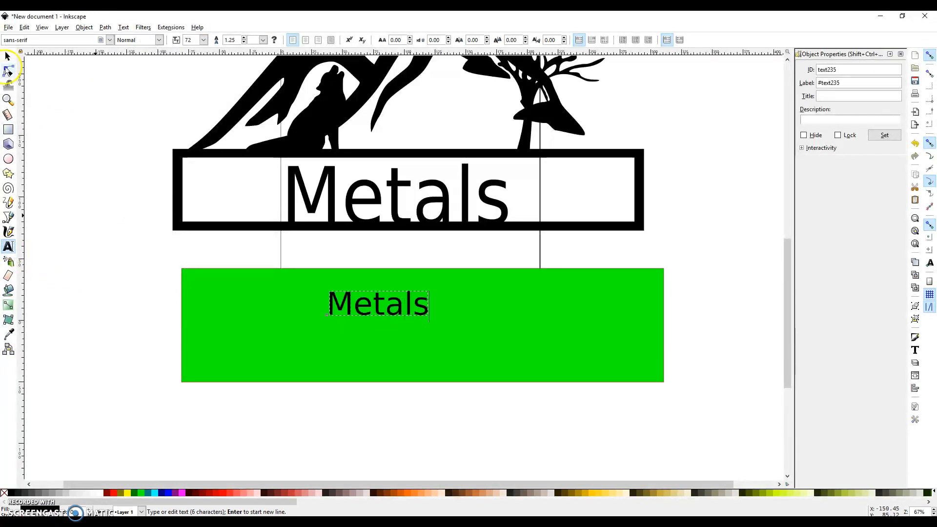
{"action": "left_click", "coordinate": [8, 58]}
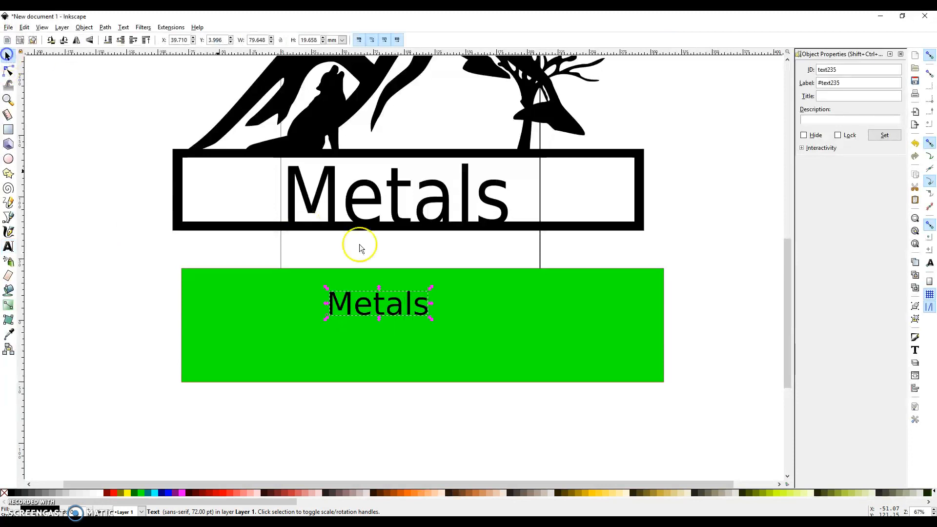
{"action": "left_click_drag", "start_coordinate": [324, 288], "coordinate": [215, 263]}
{"action": "left_click_drag", "start_coordinate": [345, 308], "coordinate": [436, 342]}
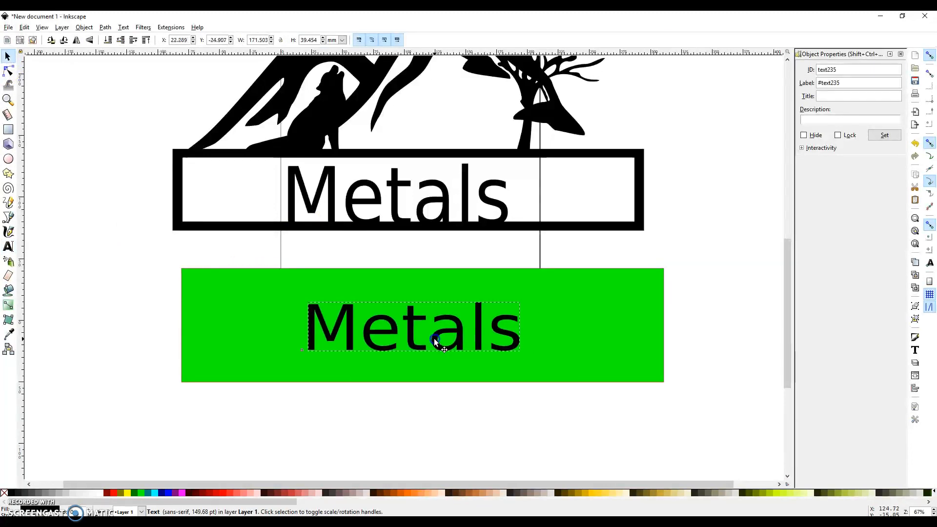
Convert the "Metals" text on the green rectangle to a path and clear the selection.
{"action": "left_click", "coordinate": [105, 28]}
{"action": "left_click", "coordinate": [120, 39]}
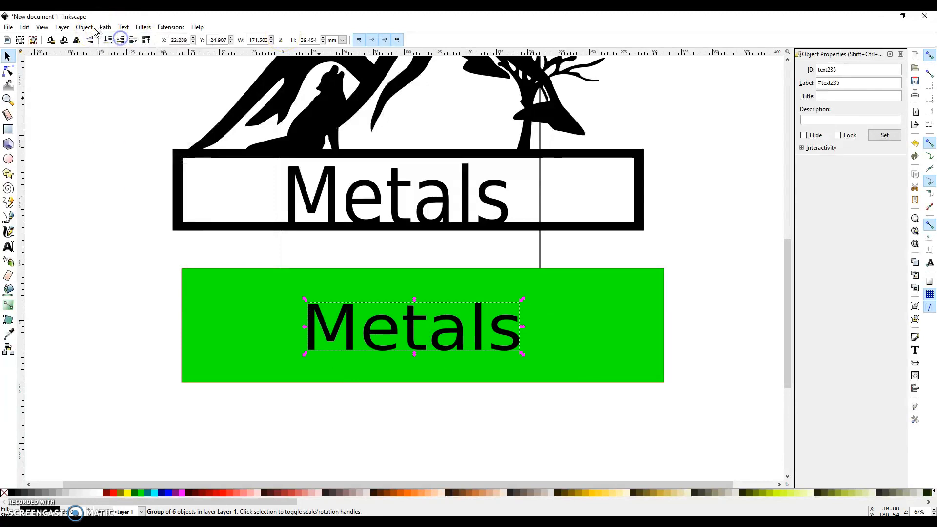
{"action": "left_click", "coordinate": [105, 27]}
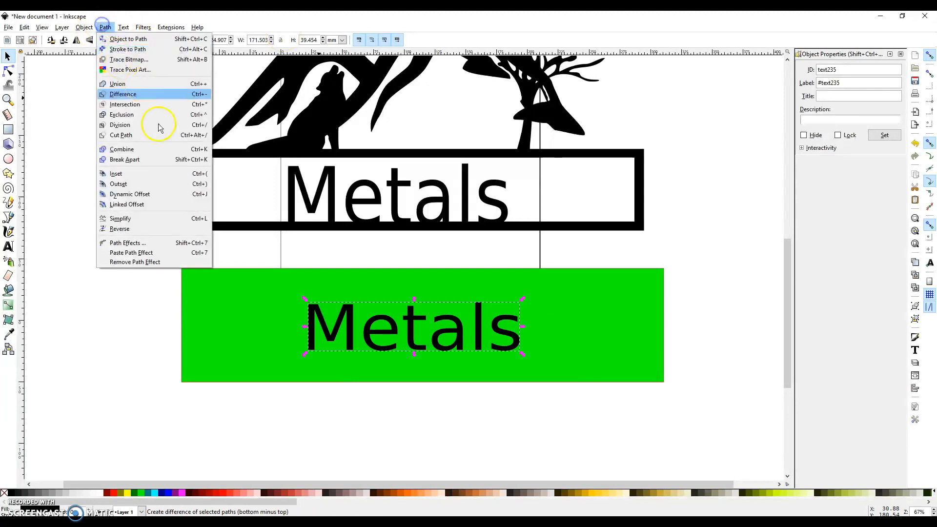
{"action": "left_click", "coordinate": [130, 153]}
{"action": "left_click", "coordinate": [140, 268]}
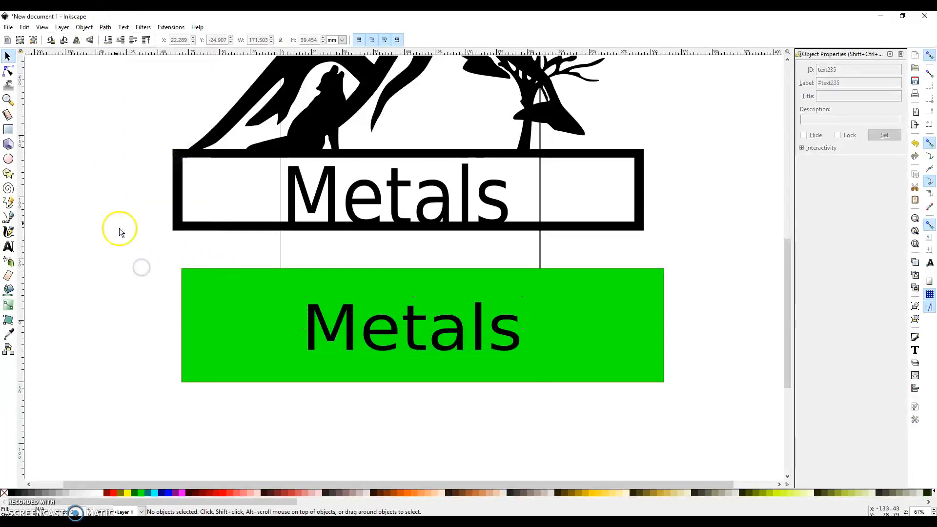
Try to merge all the "Metals" letters and the green rectangle with Union, and undo the merge.
{"action": "left_click", "coordinate": [9, 70]}
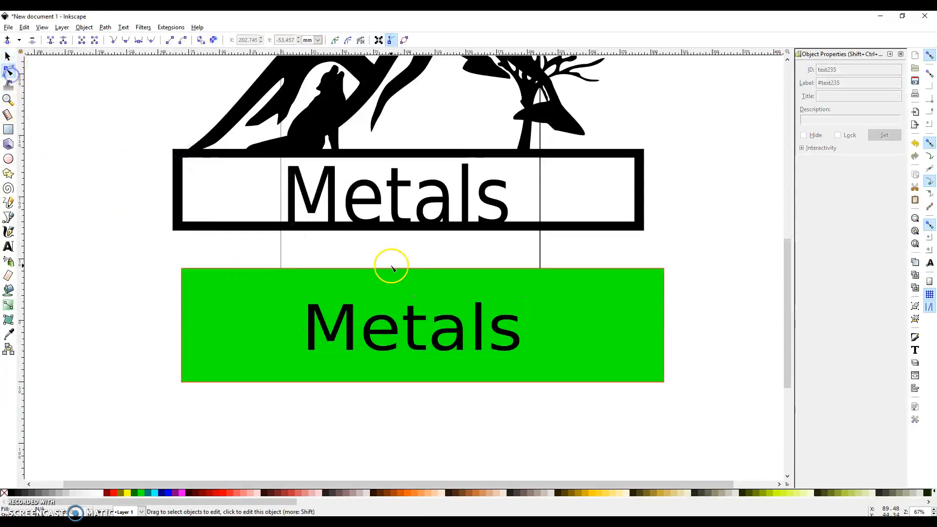
{"action": "left_click", "coordinate": [309, 335]}
{"action": "left_click", "coordinate": [398, 350], "text": "shift"}
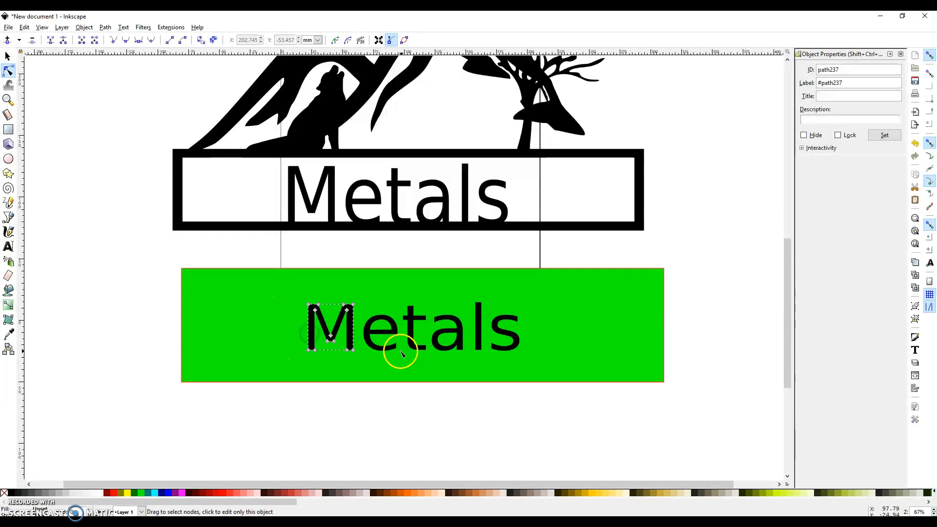
{"action": "left_click", "coordinate": [413, 332], "text": "shift"}
{"action": "left_click", "coordinate": [458, 336], "text": "shift"}
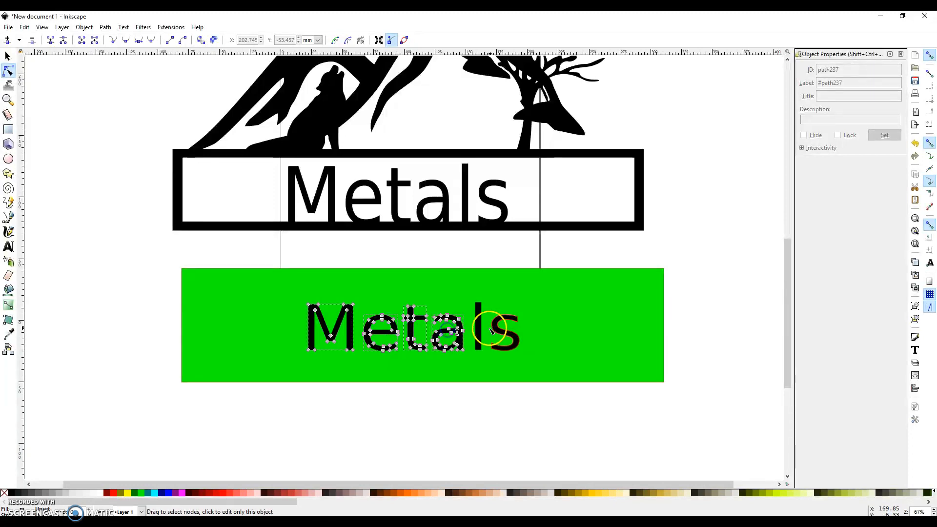
{"action": "left_click", "coordinate": [499, 332], "text": "shift"}
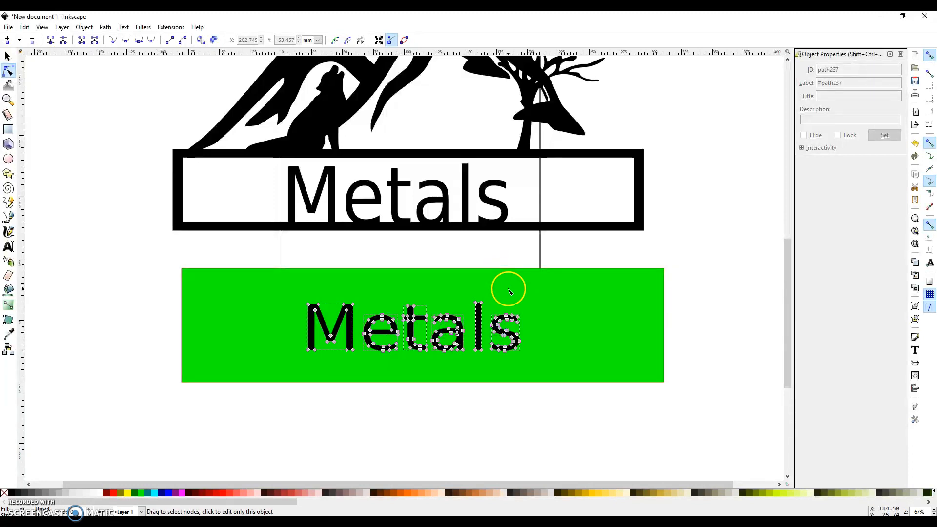
{"action": "left_click", "coordinate": [105, 28]}
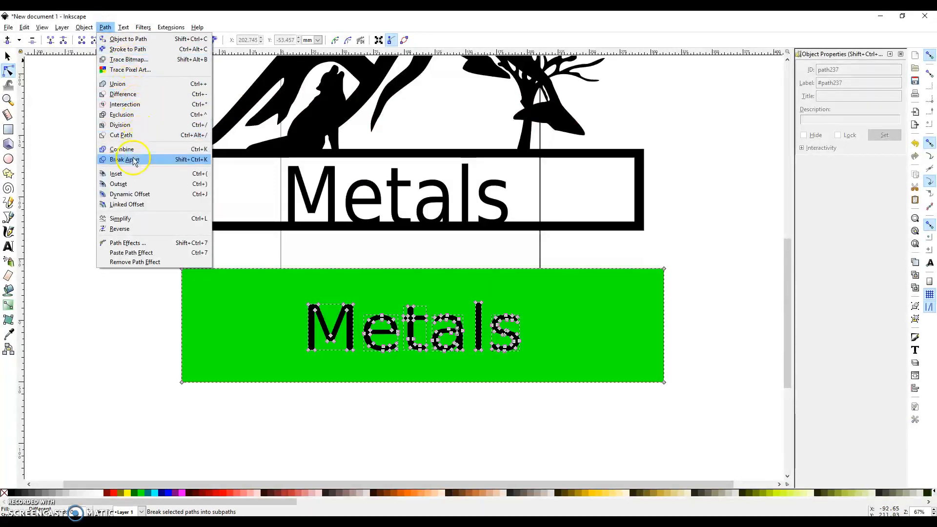
{"action": "left_click", "coordinate": [119, 83]}
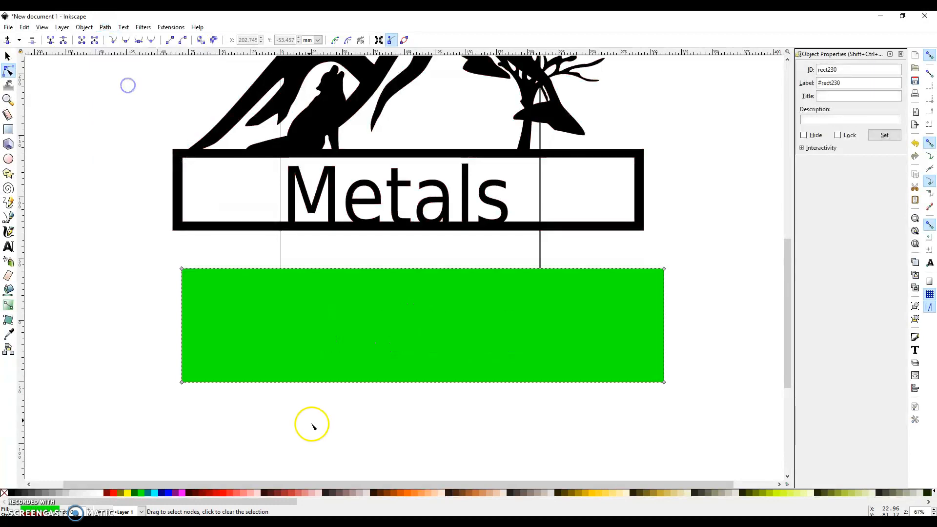
{"action": "left_click", "coordinate": [561, 291]}
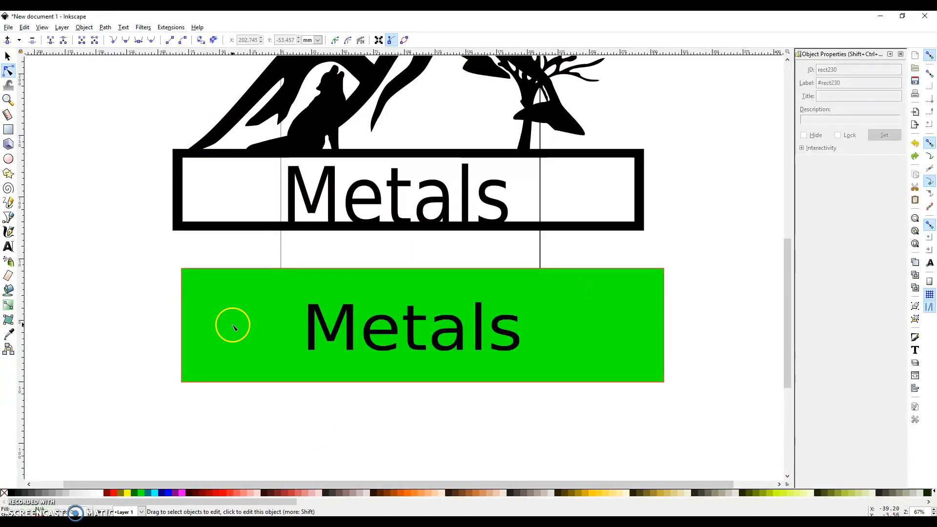
Cut the "M" and the "e" out of the green rectangle one after the other with Difference.
{"action": "left_click", "coordinate": [230, 306]}
{"action": "left_click", "coordinate": [324, 329]}
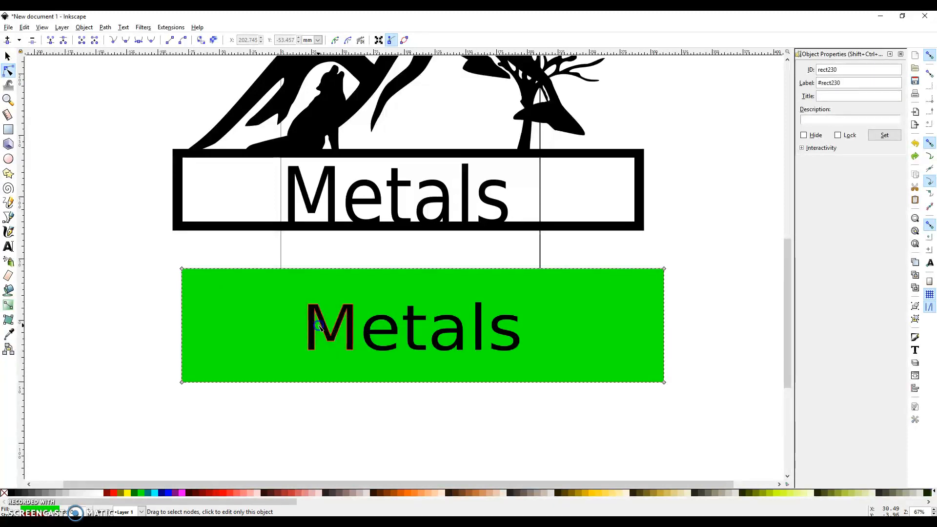
{"action": "left_click", "coordinate": [105, 27]}
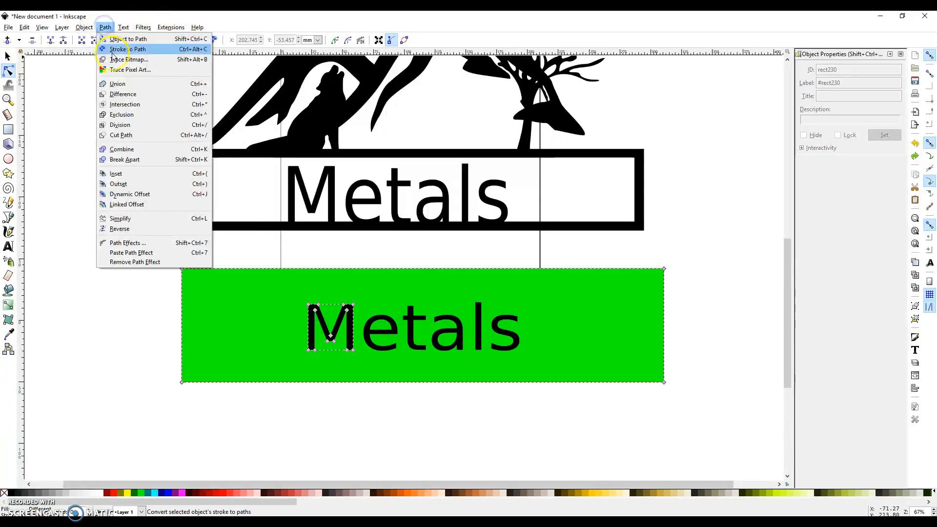
{"action": "left_click", "coordinate": [123, 94]}
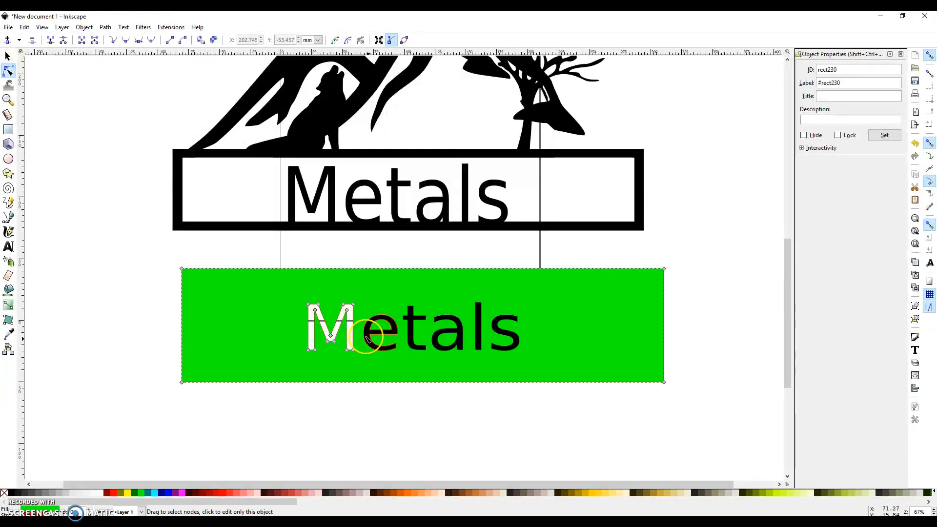
{"action": "left_click", "coordinate": [376, 347], "text": "shift"}
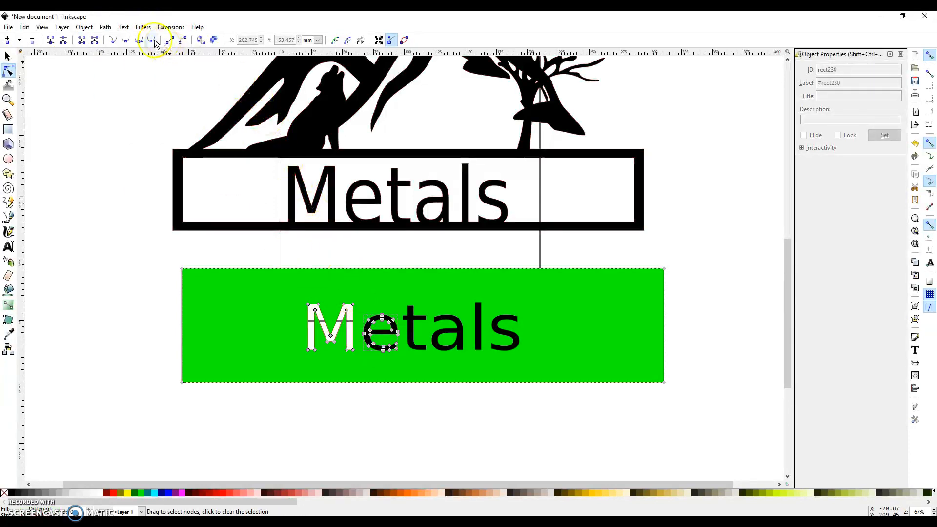
{"action": "left_click", "coordinate": [105, 27]}
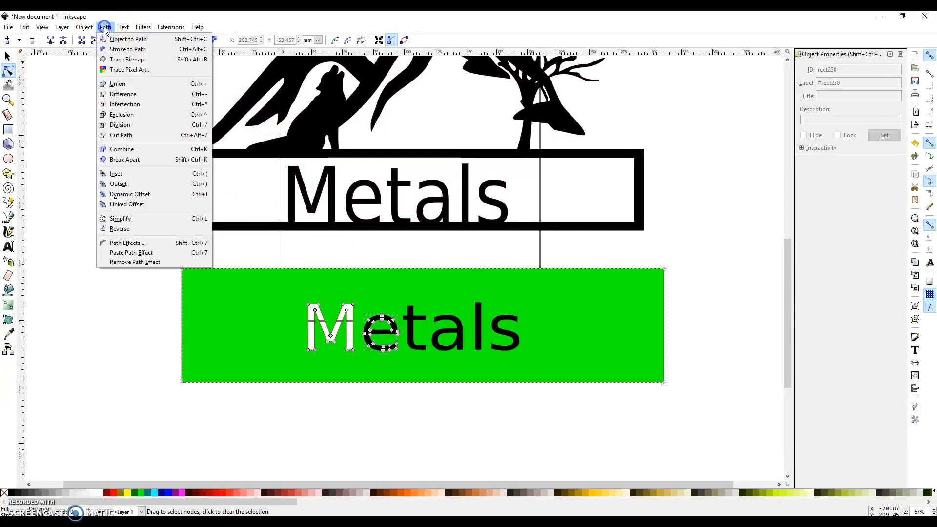
{"action": "left_click", "coordinate": [117, 98]}
Subtract the "t" and the "a" from the green rectangle individually with Difference.
{"action": "left_click", "coordinate": [410, 336], "text": "shift"}
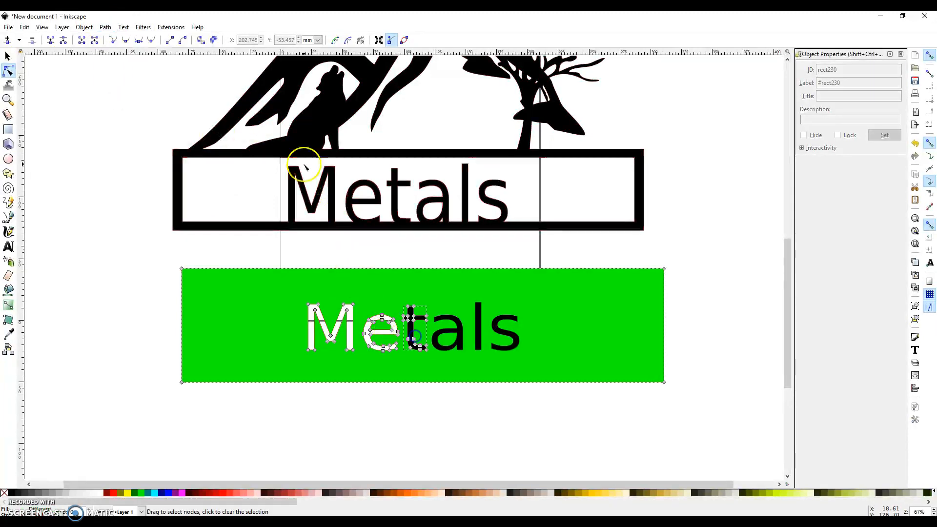
{"action": "left_click", "coordinate": [110, 28]}
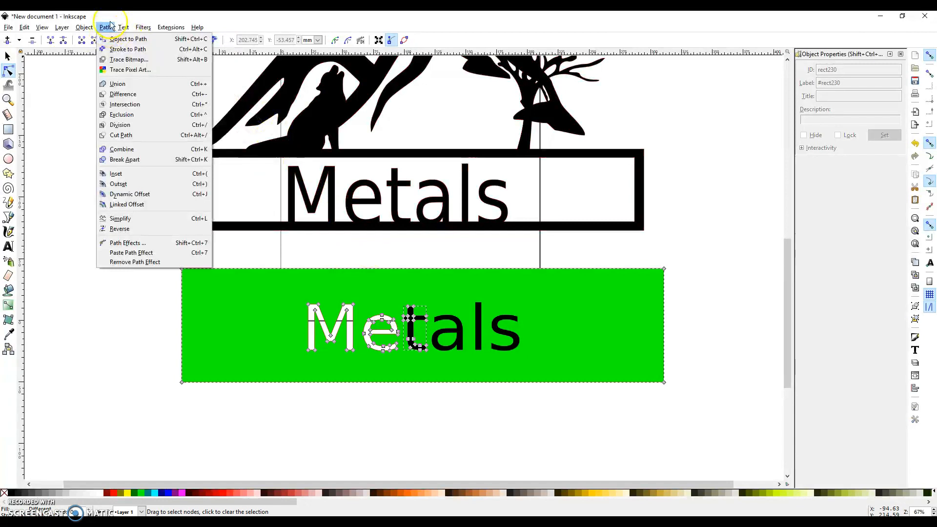
{"action": "left_click", "coordinate": [124, 93]}
{"action": "left_click", "coordinate": [441, 326], "text": "shift"}
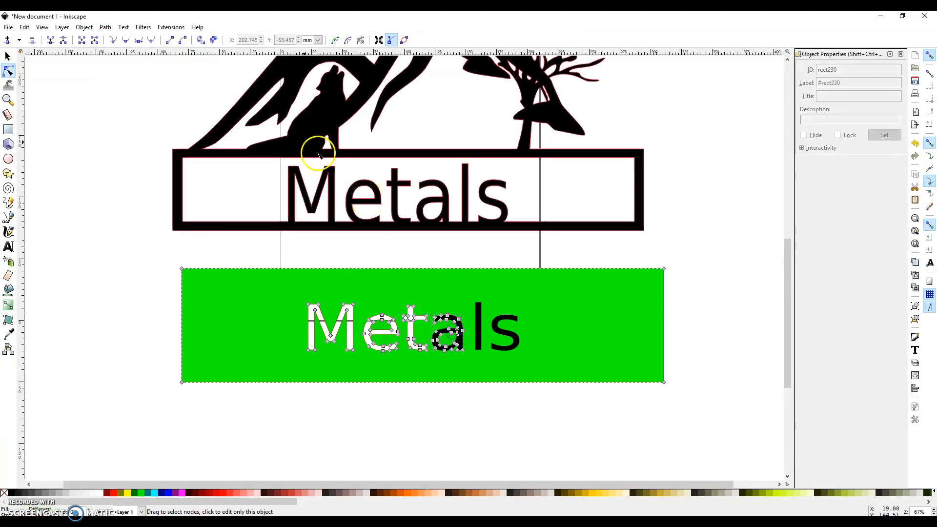
{"action": "left_click", "coordinate": [111, 28]}
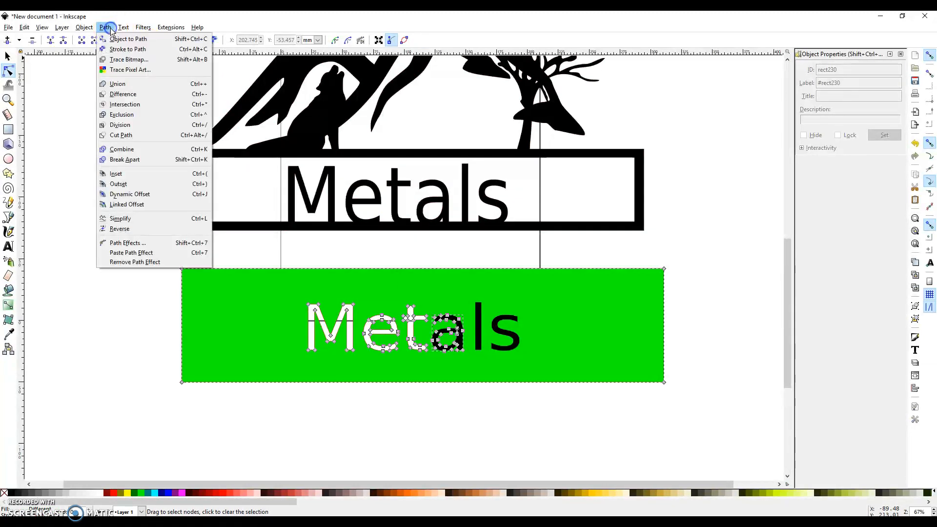
{"action": "left_click", "coordinate": [124, 94]}
Subtract the remaining "l" and "s" from the green rectangle one at a time with Difference.
{"action": "left_click", "coordinate": [475, 322], "text": "shift"}
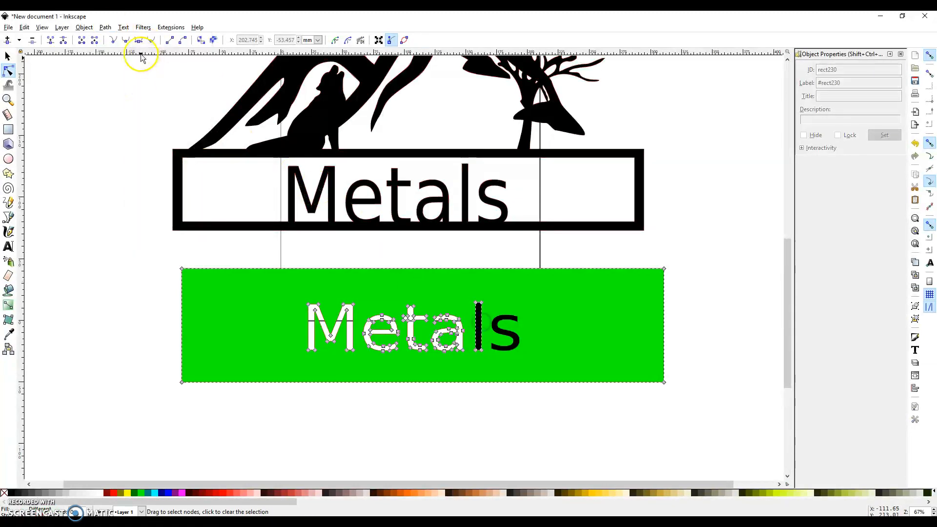
{"action": "left_click", "coordinate": [105, 27]}
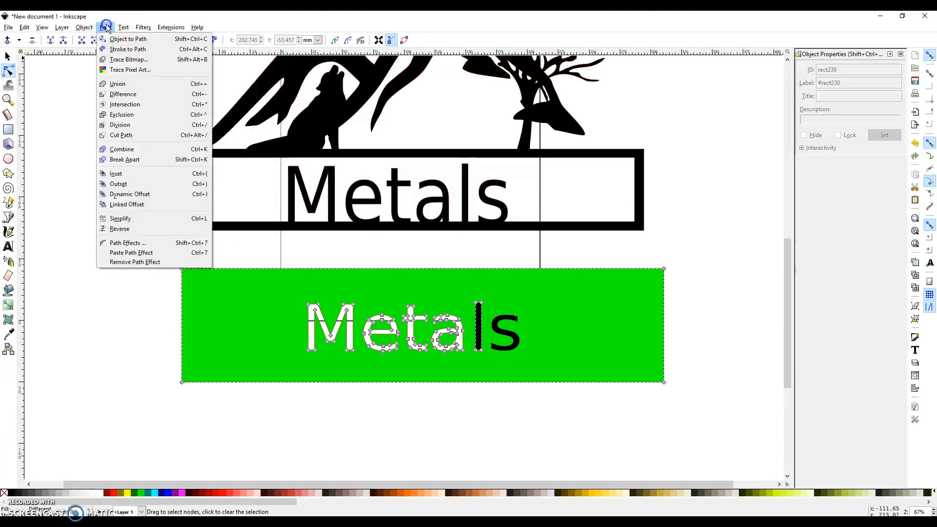
{"action": "left_click", "coordinate": [126, 94]}
{"action": "left_click", "coordinate": [502, 341], "text": "shift"}
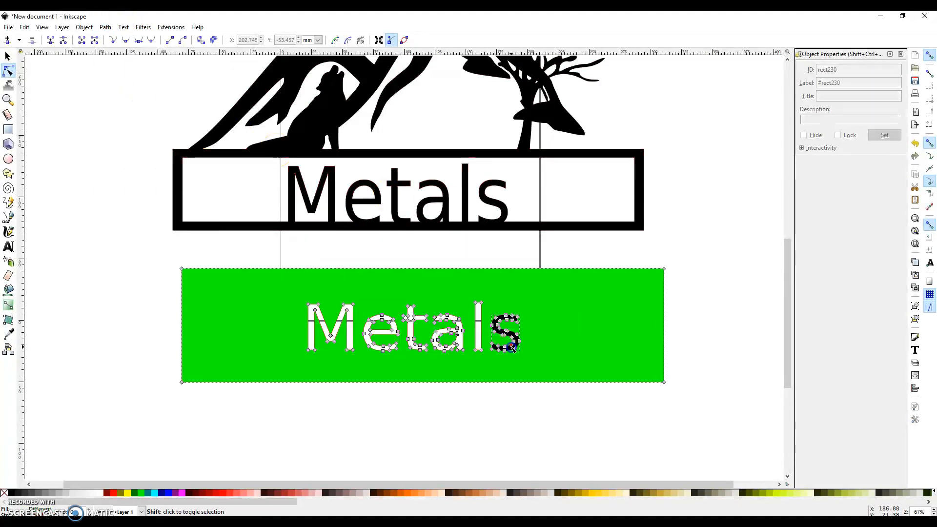
{"action": "left_click", "coordinate": [105, 27]}
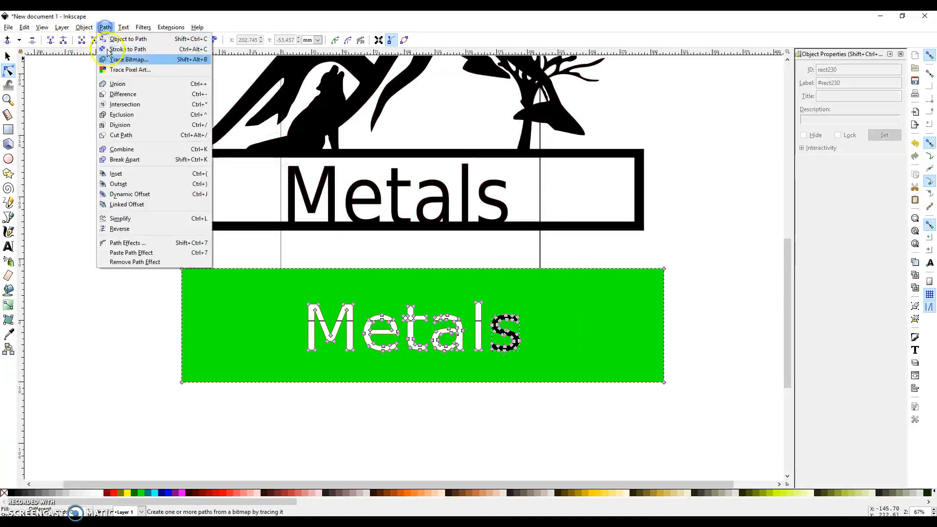
{"action": "left_click", "coordinate": [124, 94]}
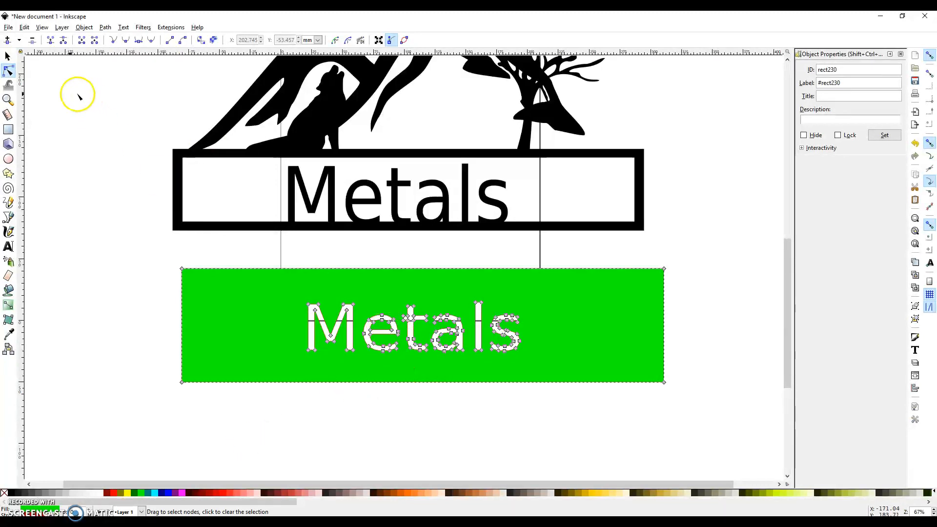
{"action": "left_click", "coordinate": [8, 58]}
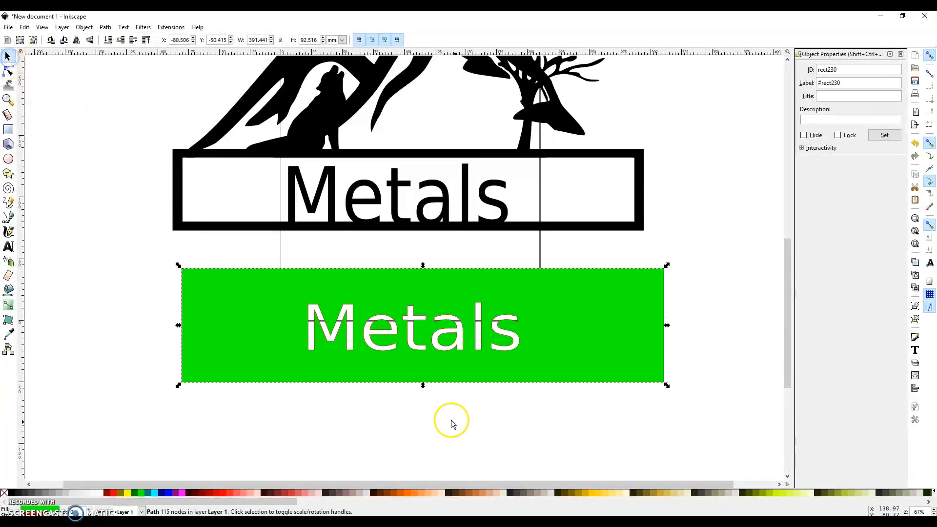
Draw a thin vertical green bar about 4.2 × 43 mm and place it across the upper part of the cut-out "e".
{"action": "scroll", "coordinate": [459, 421], "scroll_direction": "down", "scroll_amount": 1}
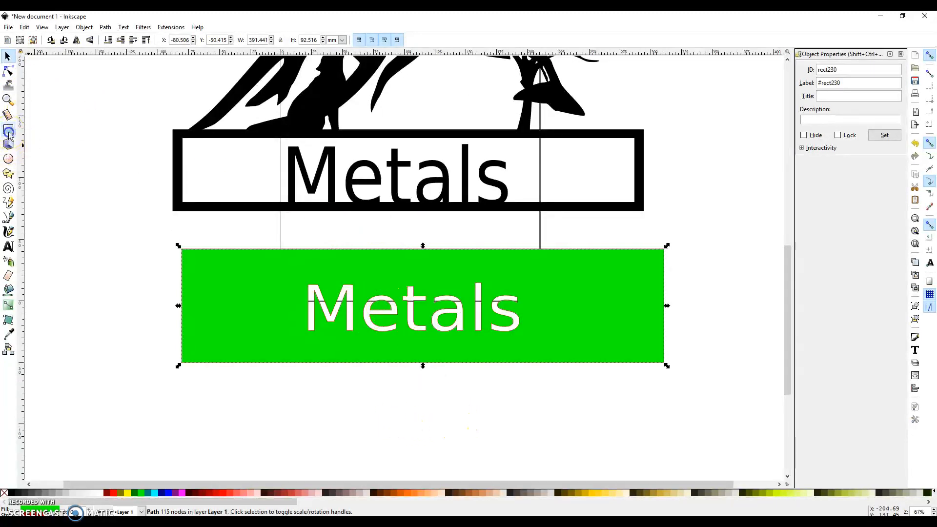
{"action": "left_click", "coordinate": [9, 131]}
{"action": "left_click_drag", "start_coordinate": [111, 249], "coordinate": [117, 301]}
{"action": "left_click", "coordinate": [7, 57]}
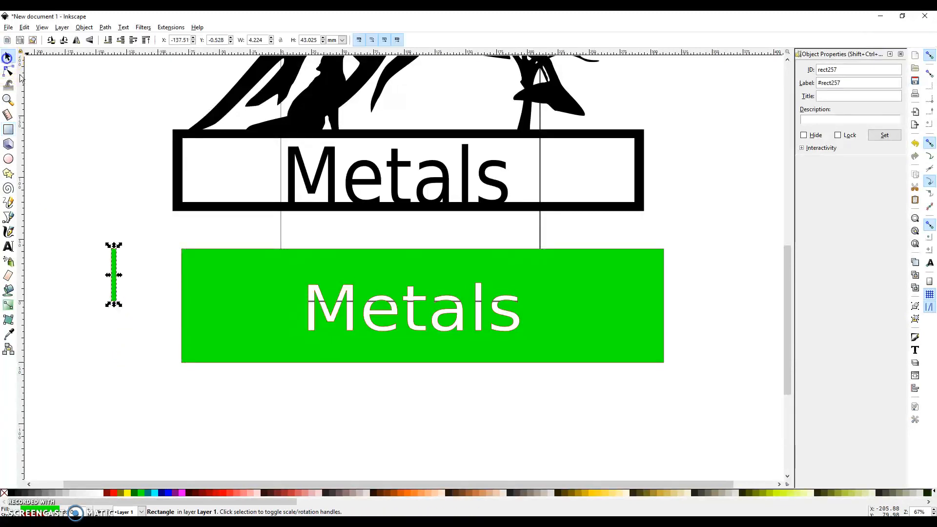
{"action": "left_click_drag", "start_coordinate": [114, 289], "coordinate": [360, 316]}
{"action": "left_click_drag", "start_coordinate": [378, 306], "coordinate": [382, 303]}
{"action": "left_click", "coordinate": [360, 395]}
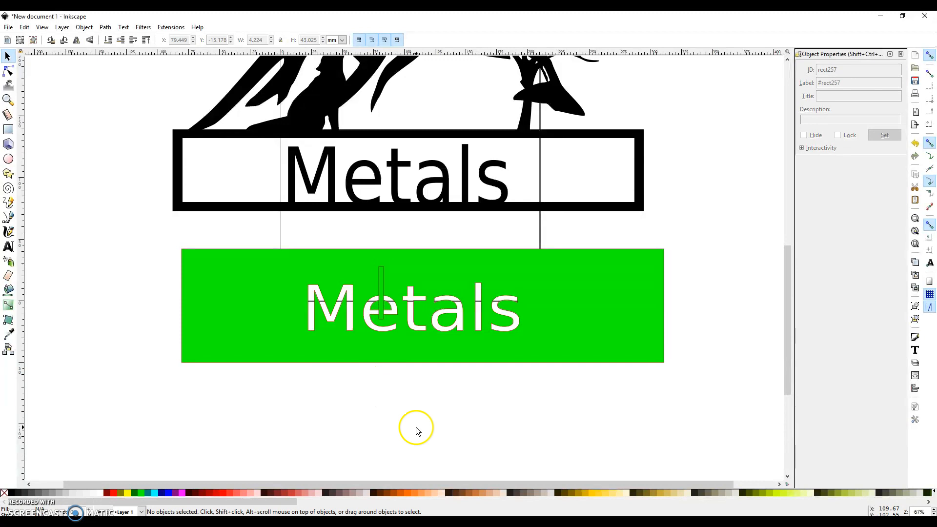
Convert the thin bar over the "e" to a path.
{"action": "scroll", "coordinate": [417, 430], "scroll_direction": "down", "scroll_amount": 1}
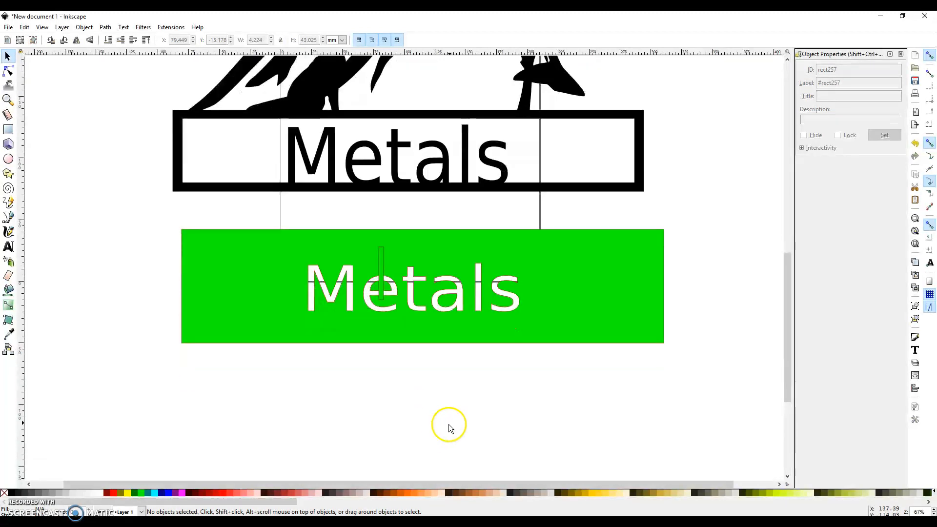
{"action": "left_click", "coordinate": [382, 259]}
{"action": "left_click", "coordinate": [109, 29]}
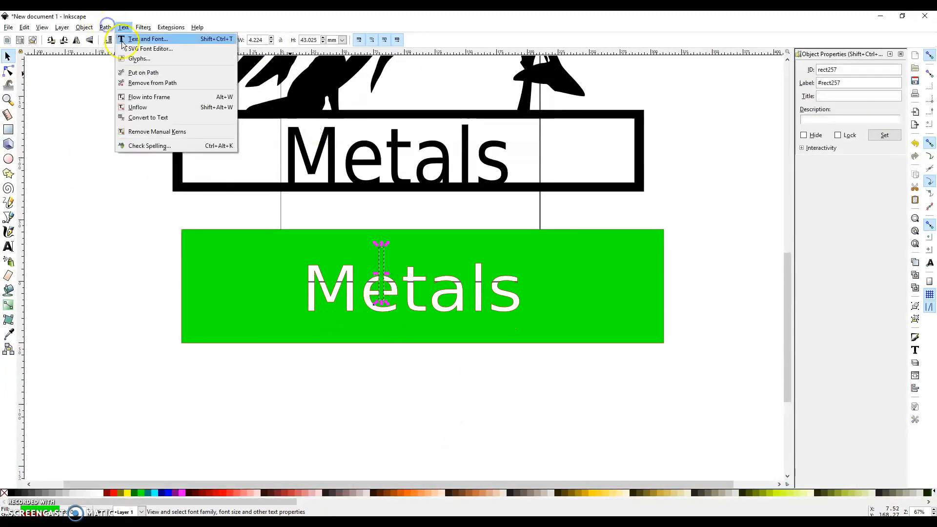
{"action": "left_click", "coordinate": [117, 38]}
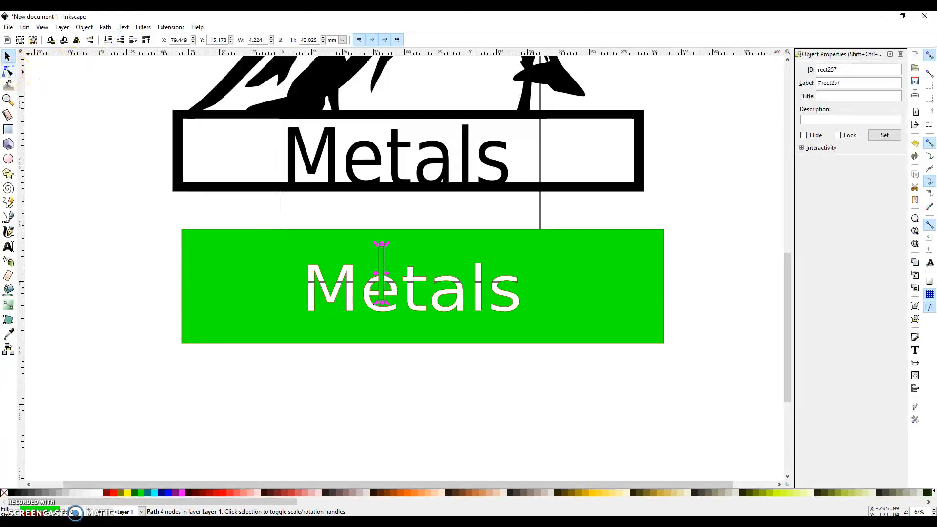
Merge the bar over the "e" with the green sign using Union, and clear the selection.
{"action": "left_click", "coordinate": [8, 70]}
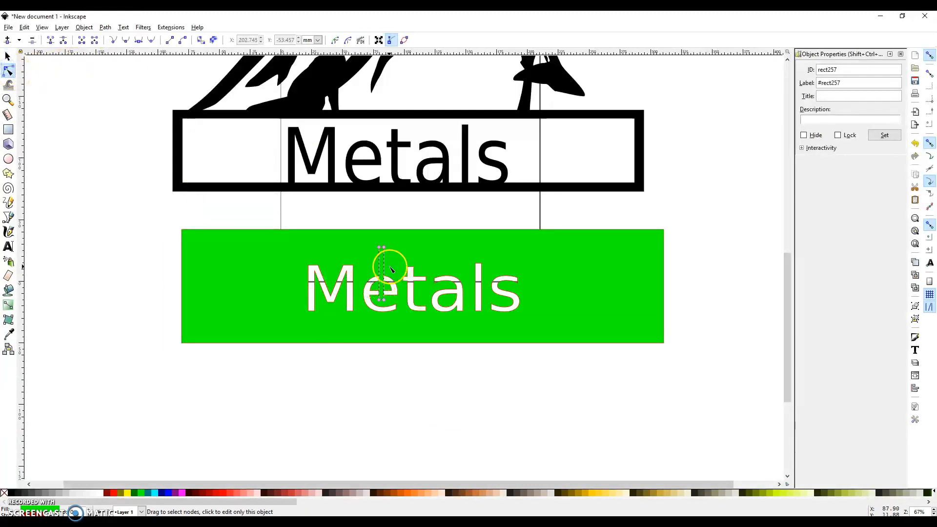
{"action": "left_click", "coordinate": [355, 247]}
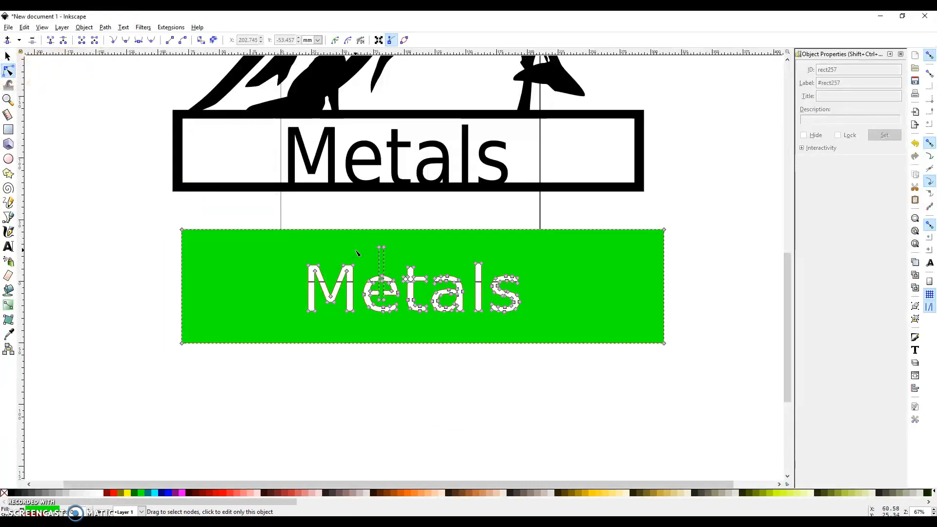
{"action": "left_click", "coordinate": [105, 28]}
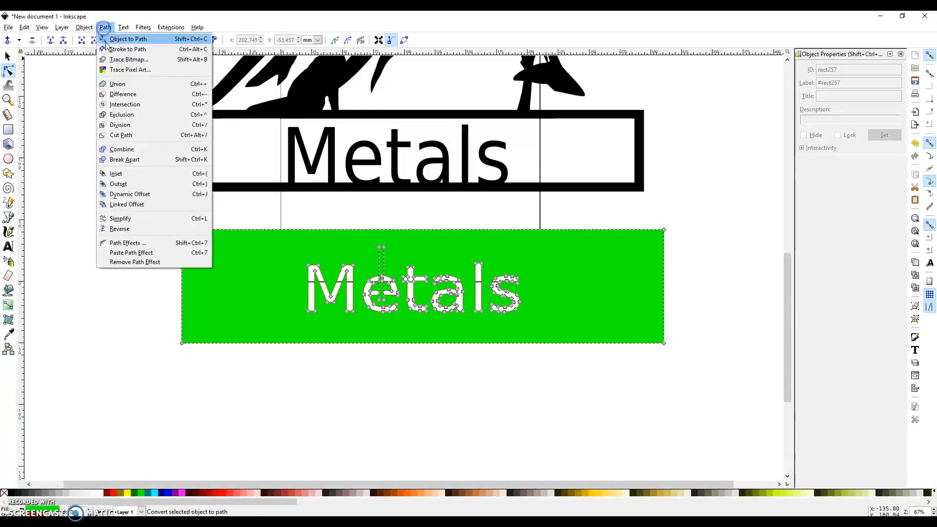
{"action": "left_click", "coordinate": [118, 85]}
{"action": "left_click", "coordinate": [375, 436]}
{"action": "left_click", "coordinate": [407, 348]}
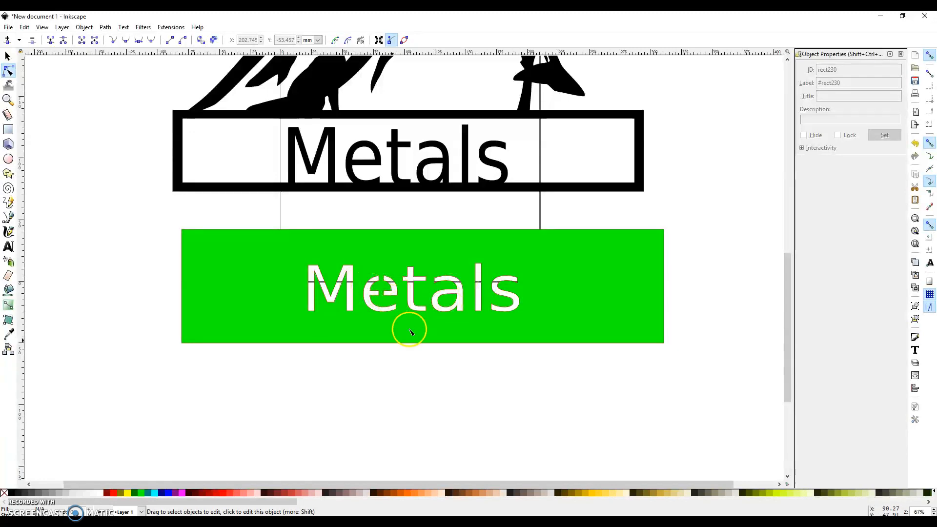
Draw a second thin bar and, with snapping turned off, fit it over the lower part of the "a" at about 3.8 × 34 mm.
{"action": "left_click", "coordinate": [9, 129]}
{"action": "left_click_drag", "start_coordinate": [111, 243], "coordinate": [430, 358]}
{"action": "left_click", "coordinate": [8, 57]}
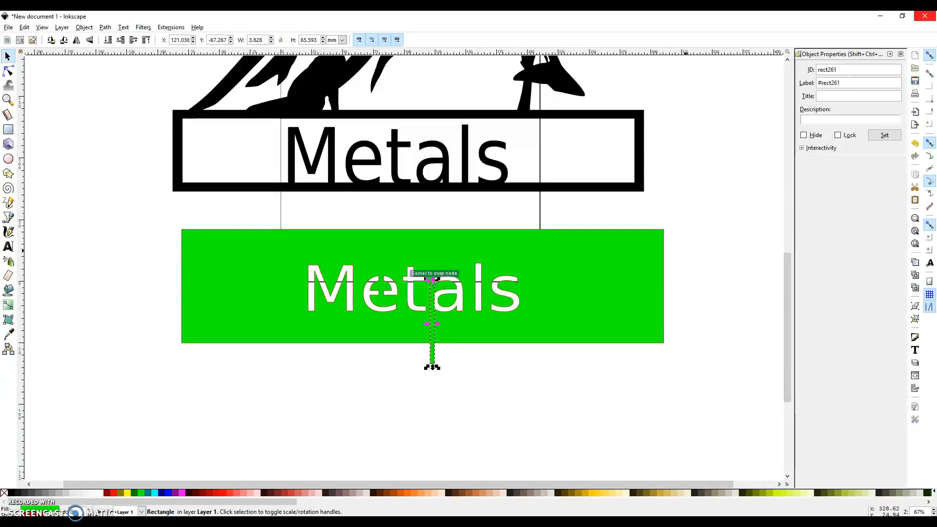
{"action": "left_click", "coordinate": [930, 57]}
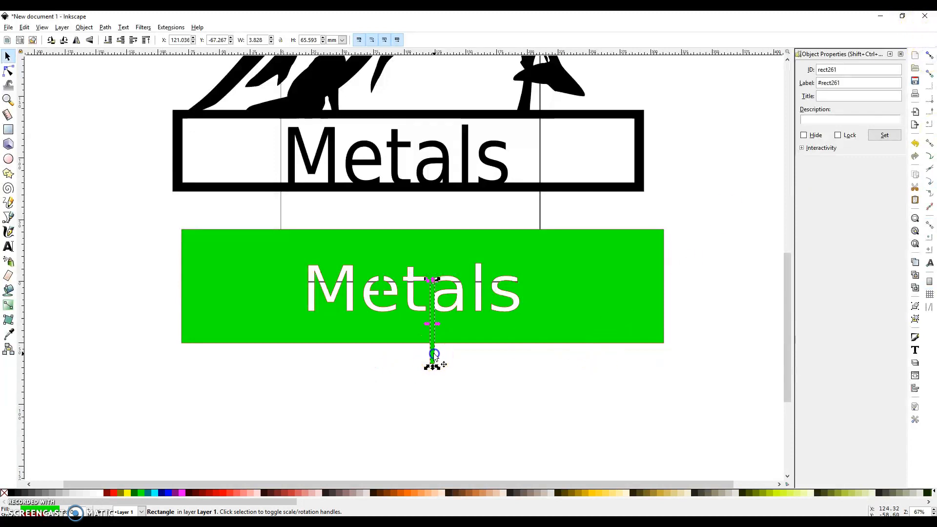
{"action": "left_click_drag", "start_coordinate": [448, 357], "coordinate": [450, 330]}
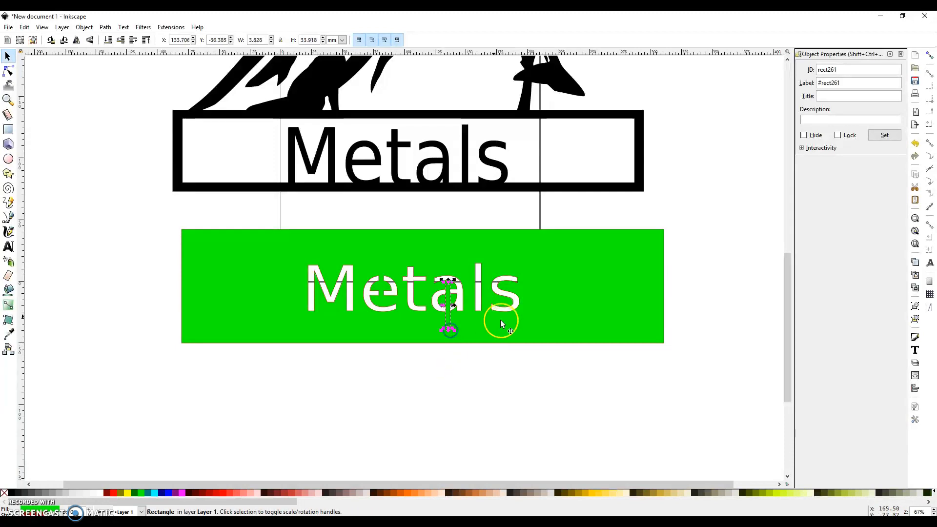
Convert the thin bar over the "a" to a path and merge it with the green sign using Union.
{"action": "left_click", "coordinate": [105, 27]}
{"action": "left_click", "coordinate": [122, 36]}
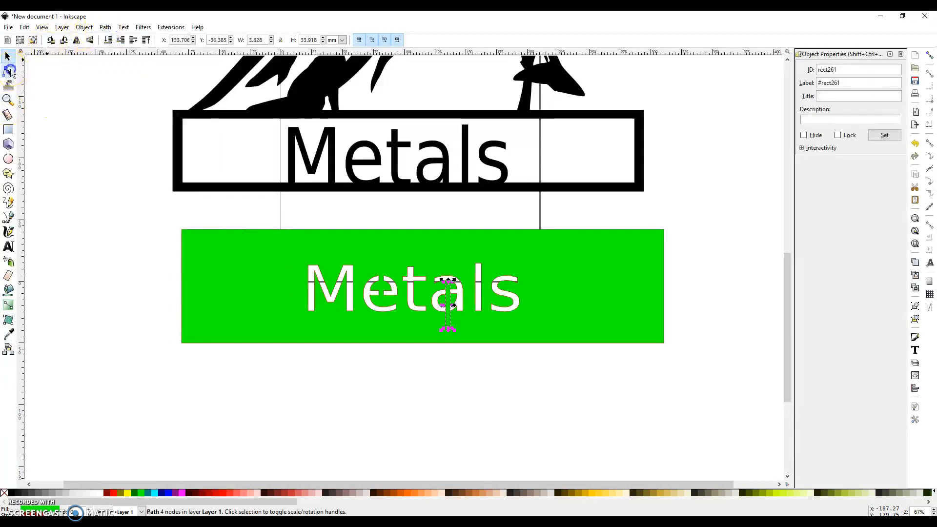
{"action": "left_click", "coordinate": [9, 72]}
{"action": "key", "text": "ctrl+a"}
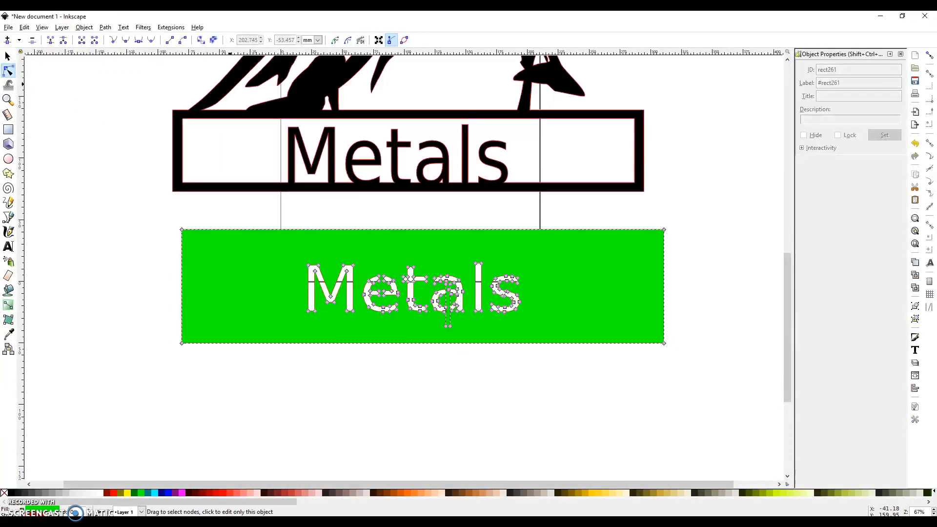
{"action": "left_click", "coordinate": [105, 27]}
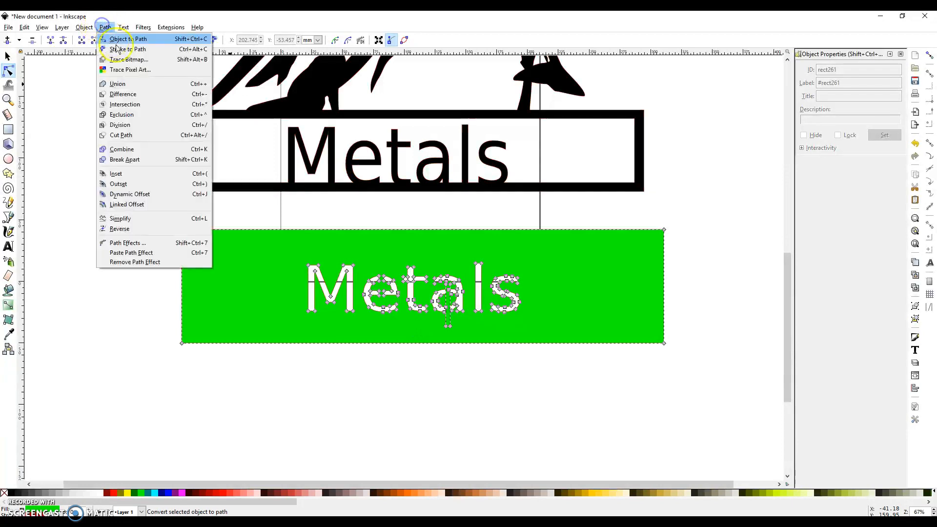
{"action": "left_click", "coordinate": [123, 88]}
{"action": "scroll", "coordinate": [561, 420], "scroll_direction": "up", "scroll_amount": 4}
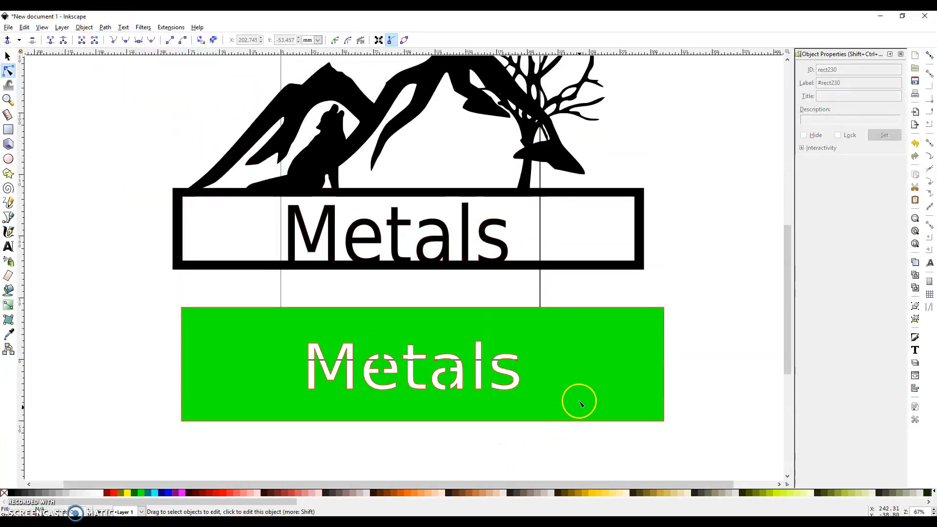
{"action": "scroll", "coordinate": [518, 392], "scroll_direction": "up", "scroll_amount": 6}
{"action": "scroll", "coordinate": [519, 384], "scroll_direction": "down", "scroll_amount": 3}
{"action": "scroll", "coordinate": [522, 378], "scroll_direction": "up", "scroll_amount": 3}
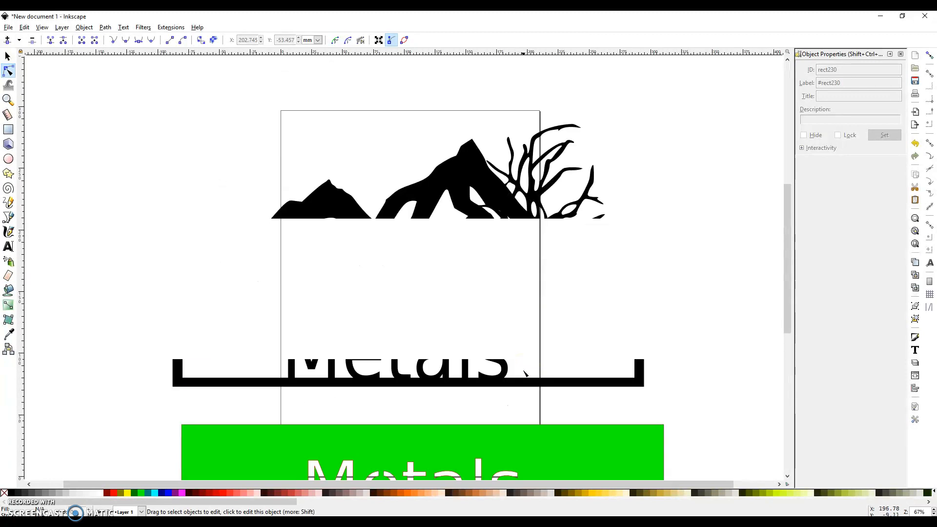
{"action": "left_click", "coordinate": [7, 28]}
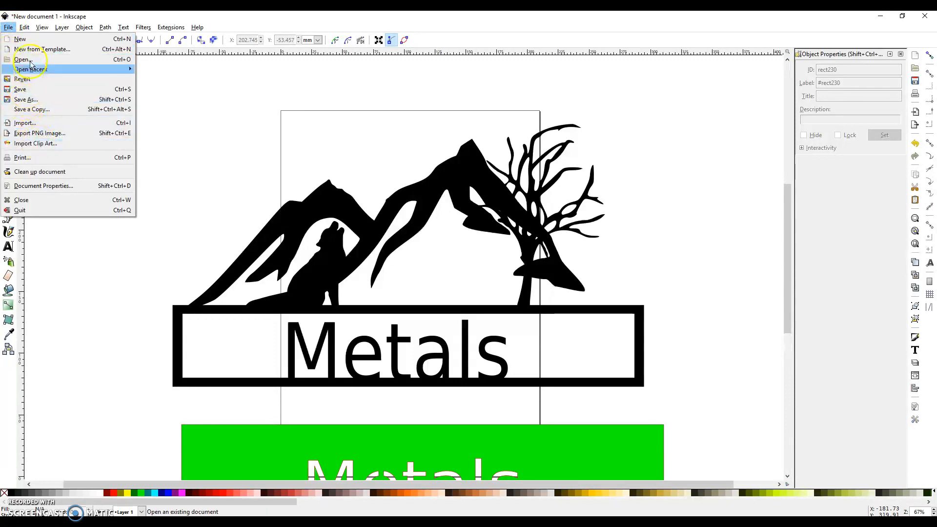
{"action": "left_click", "coordinate": [52, 158]}
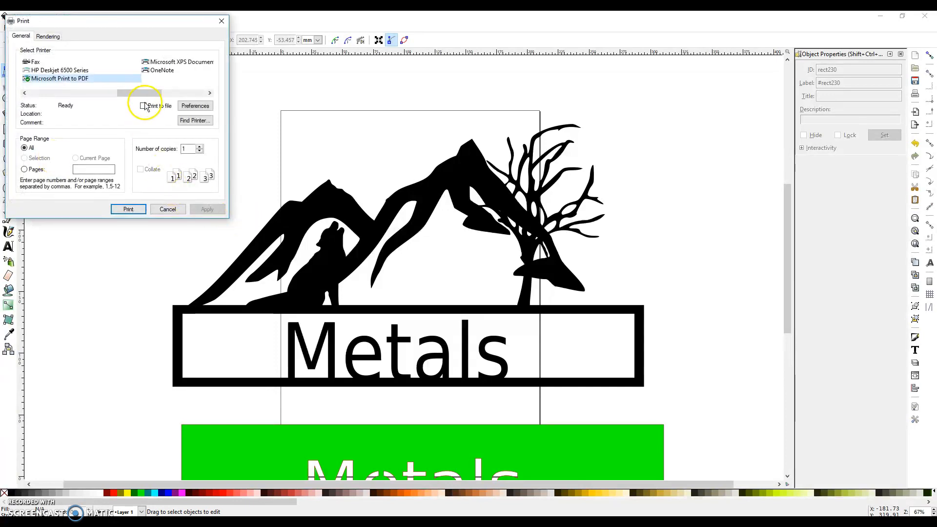
{"action": "scroll", "coordinate": [99, 78], "scroll_direction": "up", "scroll_amount": 3}
{"action": "scroll", "coordinate": [97, 75], "scroll_direction": "down", "scroll_amount": 4}
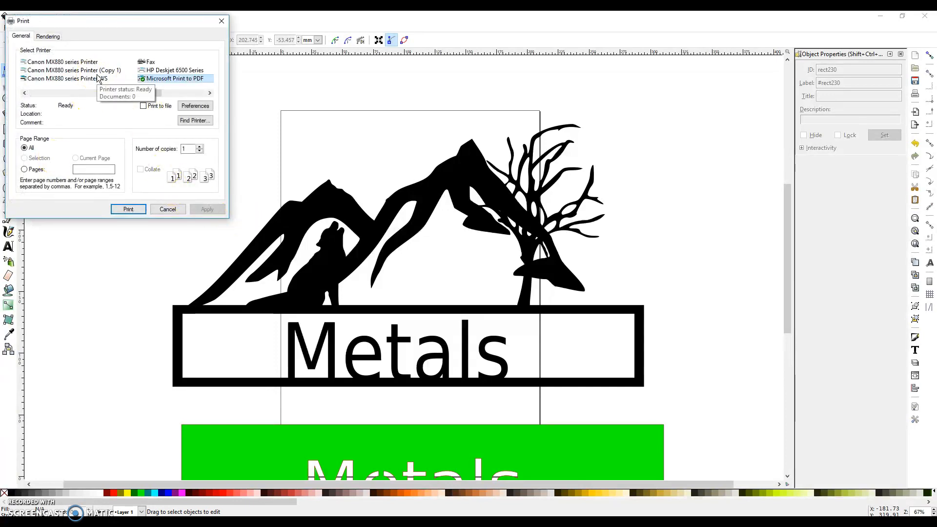
{"action": "left_click", "coordinate": [167, 208]}
Save the drawing as drawing-1.dxf in Desktop Cutting Plotter (AutoCAD DXF R14) format, keeping LWPOLYLINE line output and inches as the base unit.
{"action": "left_click", "coordinate": [8, 27]}
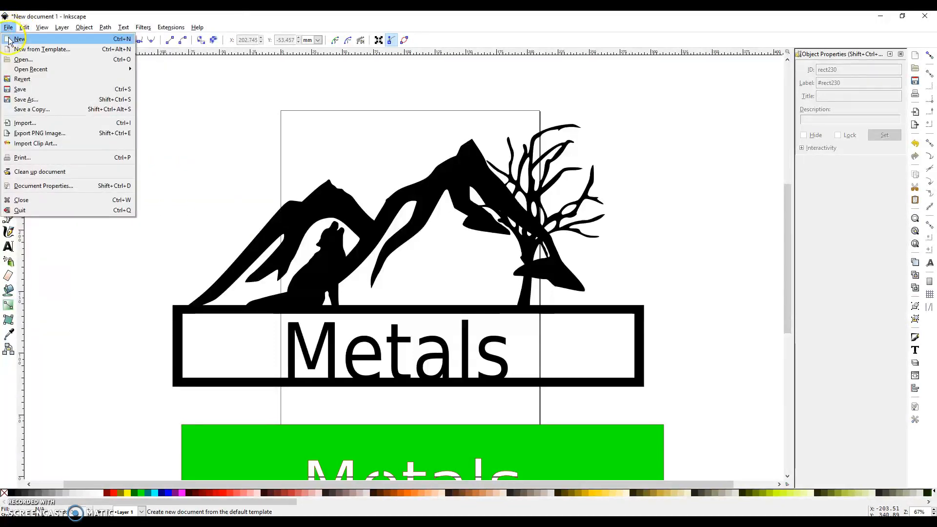
{"action": "left_click", "coordinate": [26, 99]}
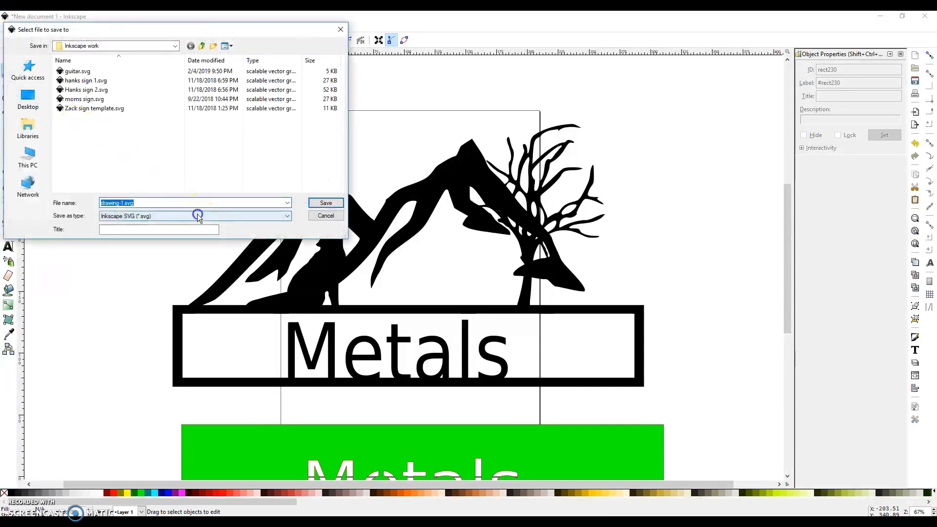
{"action": "left_click", "coordinate": [189, 217]}
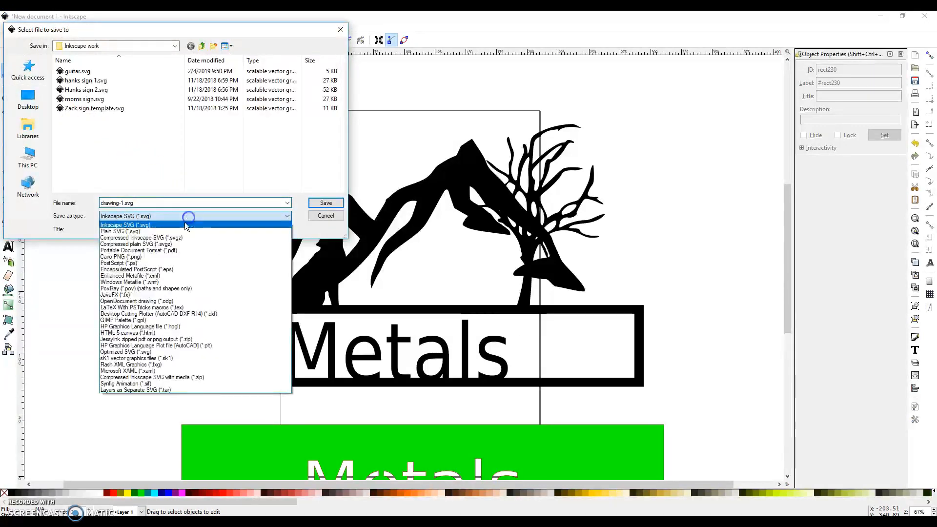
{"action": "left_click", "coordinate": [203, 313]}
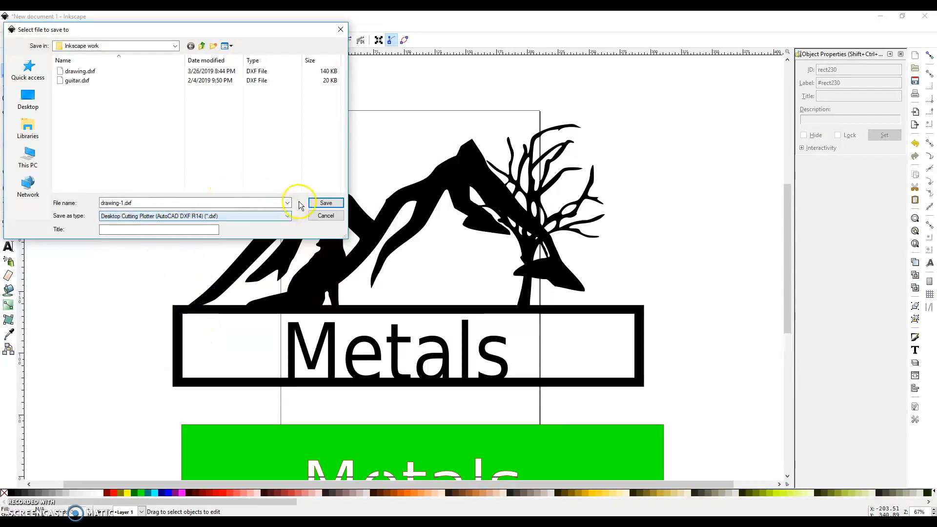
{"action": "left_click", "coordinate": [328, 203]}
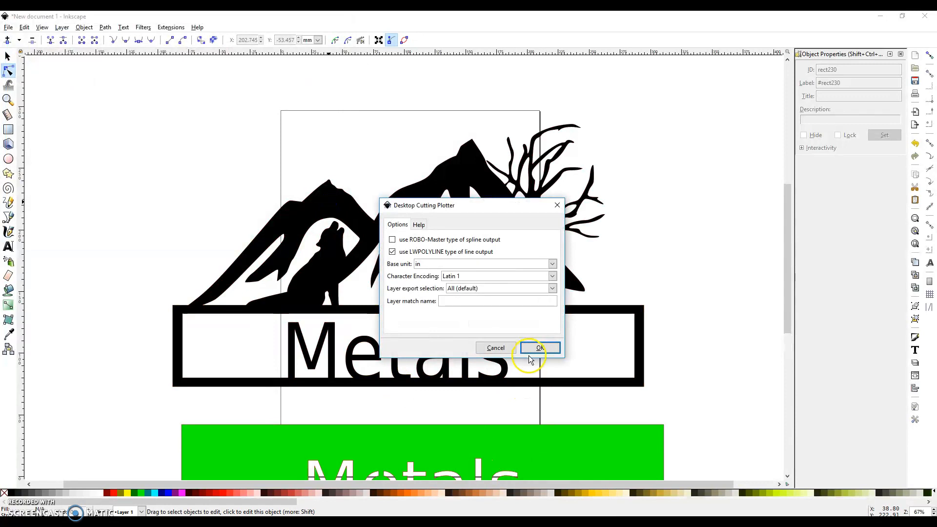
{"action": "left_click", "coordinate": [553, 348]}
{"action": "left_click", "coordinate": [553, 352]}
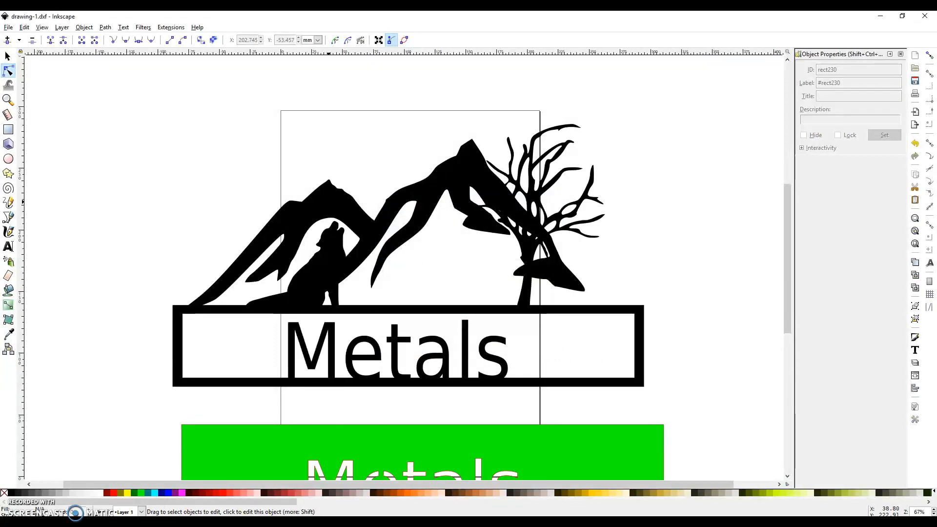